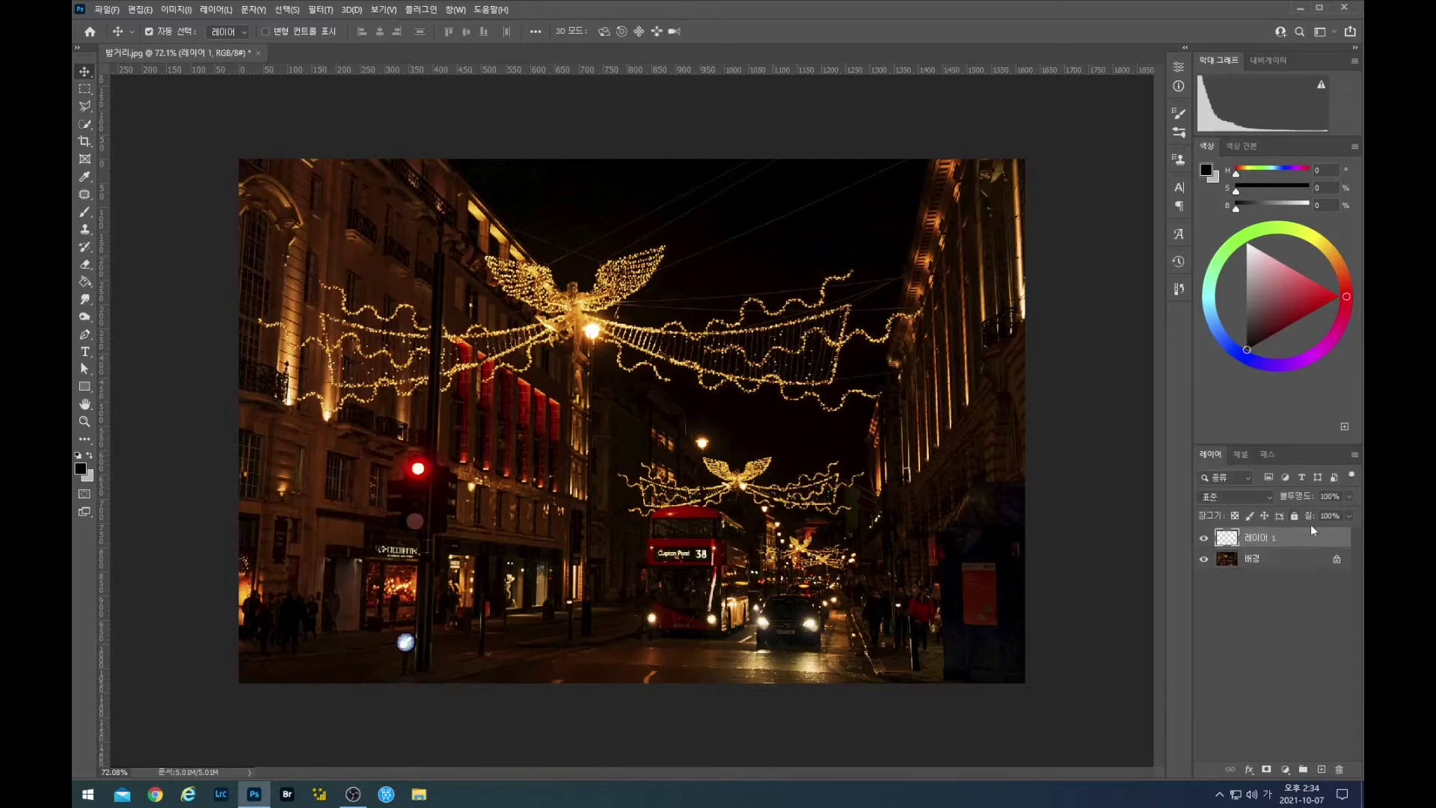
Fill 레이어 1 with black and add 40% monochromatic noise with Gaussian distribution
key("d")
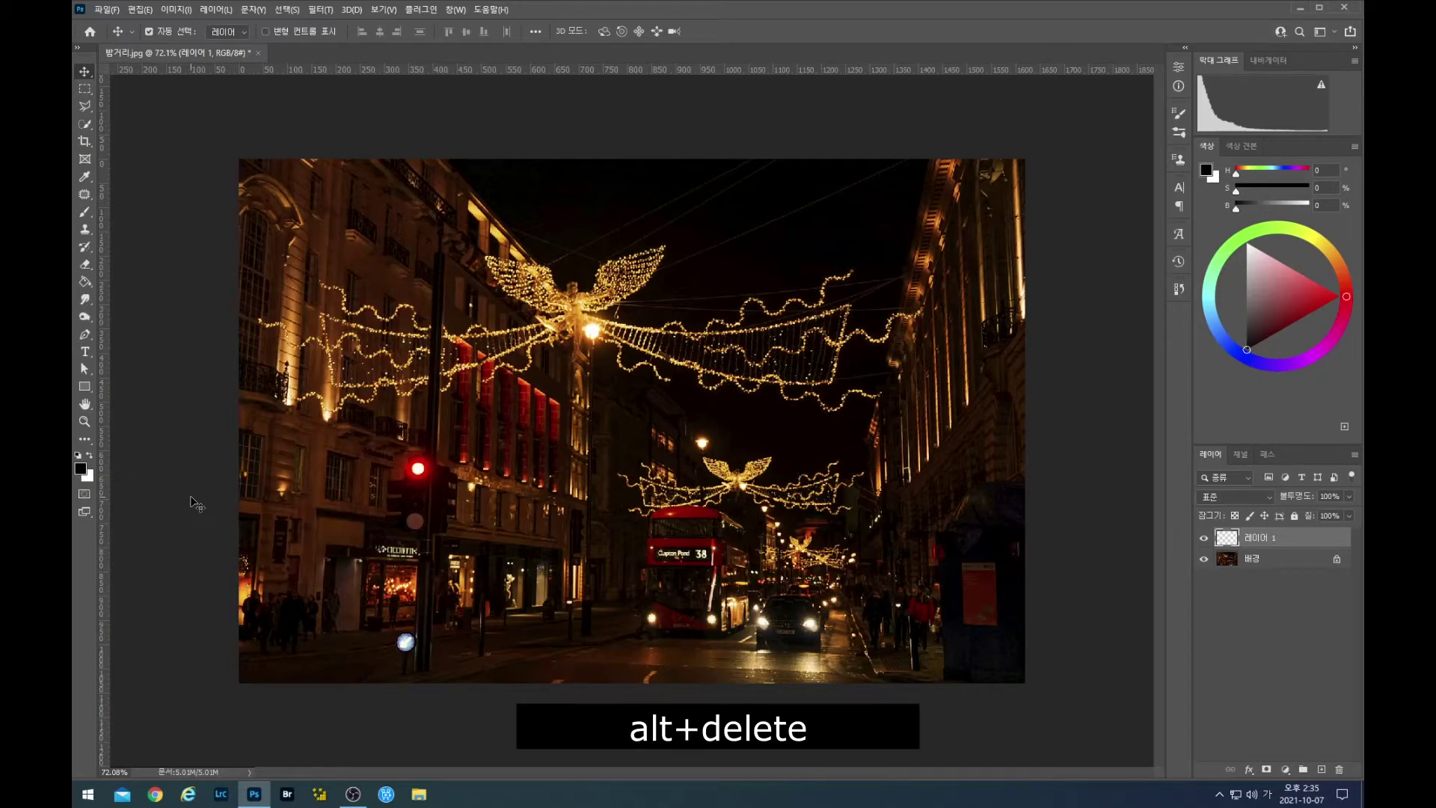
key("alt+Delete")
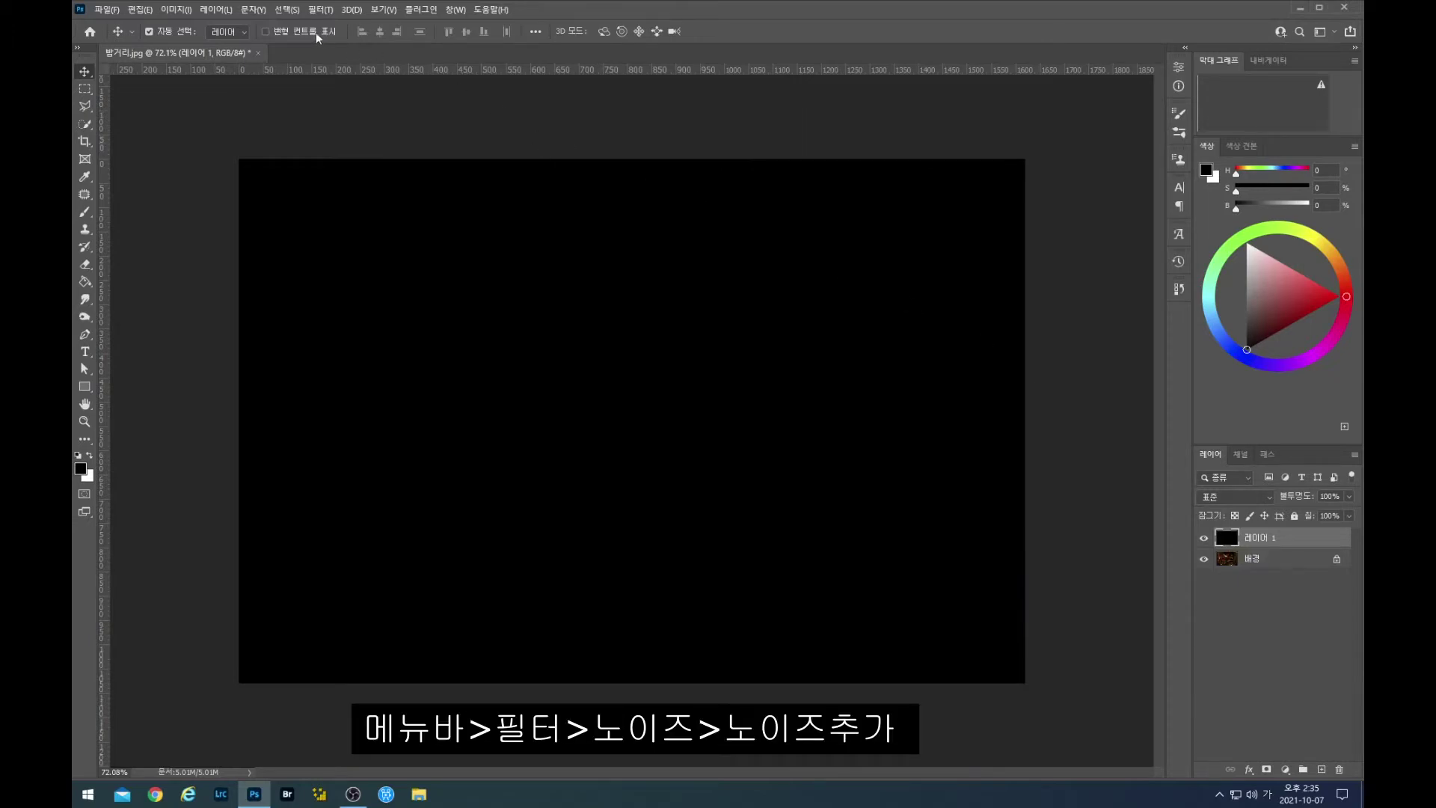
left_click(320, 10)
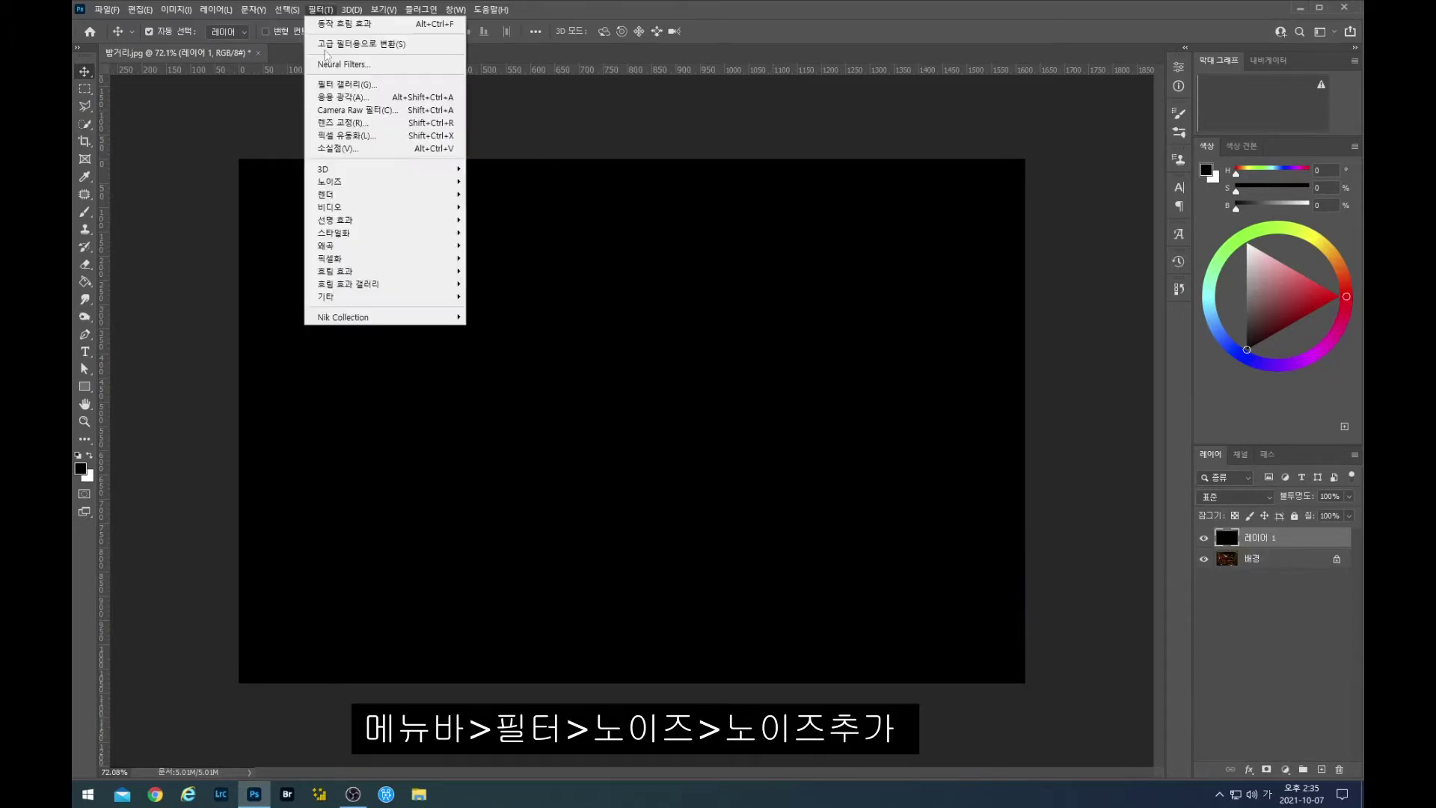
mouse_move(354, 184)
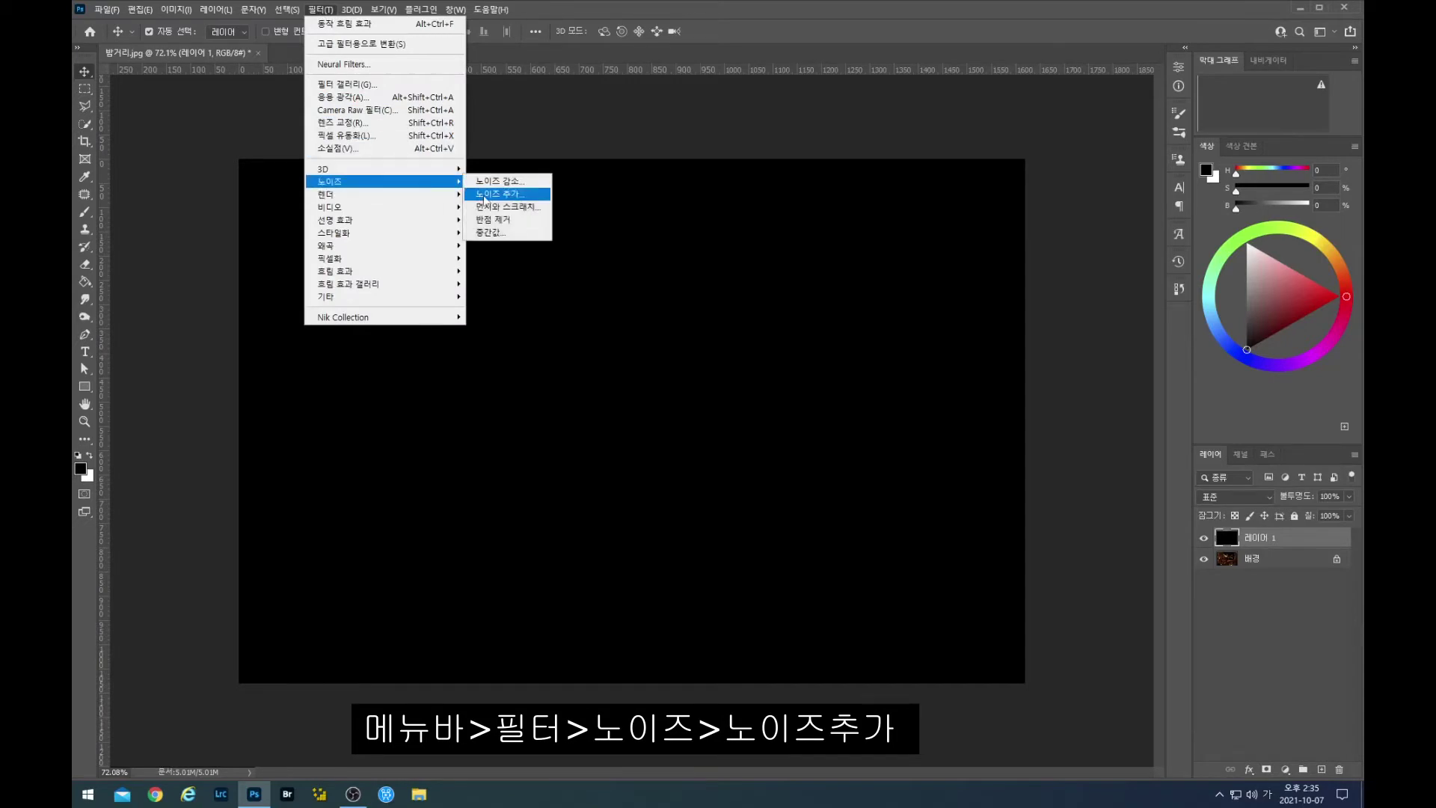
left_click(487, 196)
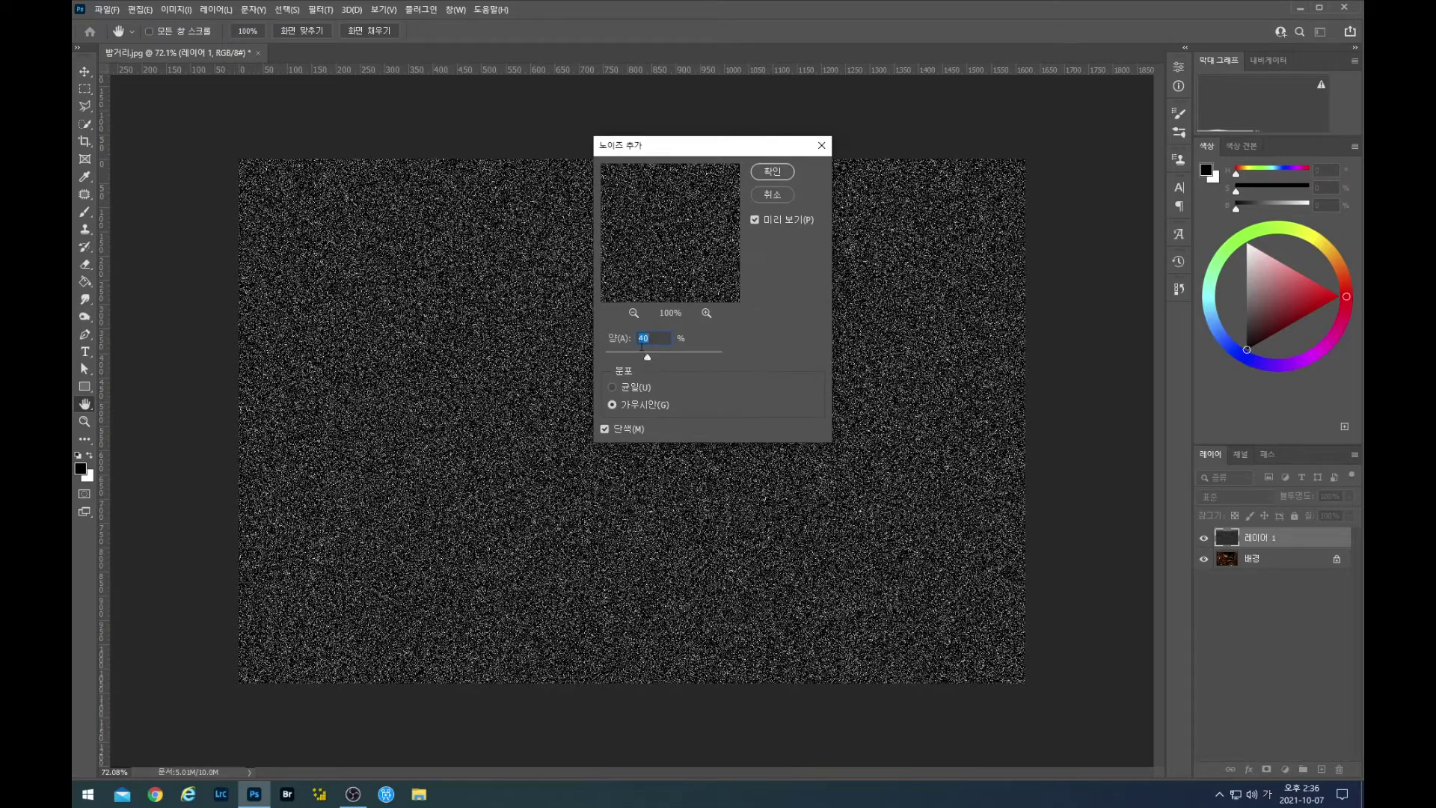
left_click(604, 429)
left_click(604, 429)
left_click(772, 174)
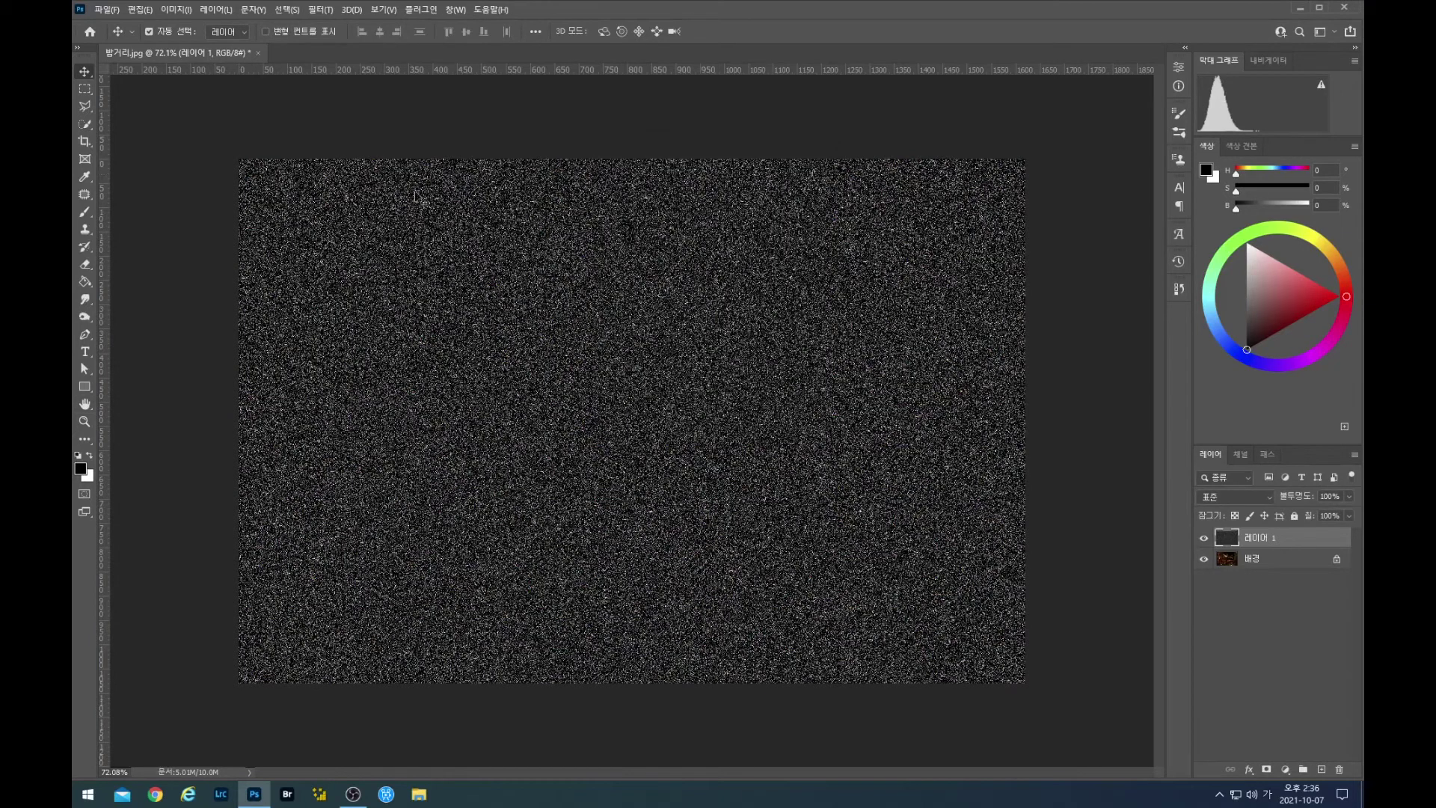
Apply a Gaussian Blur with a 2.0-pixel radius to the noise on 레이어 1
left_click(320, 9)
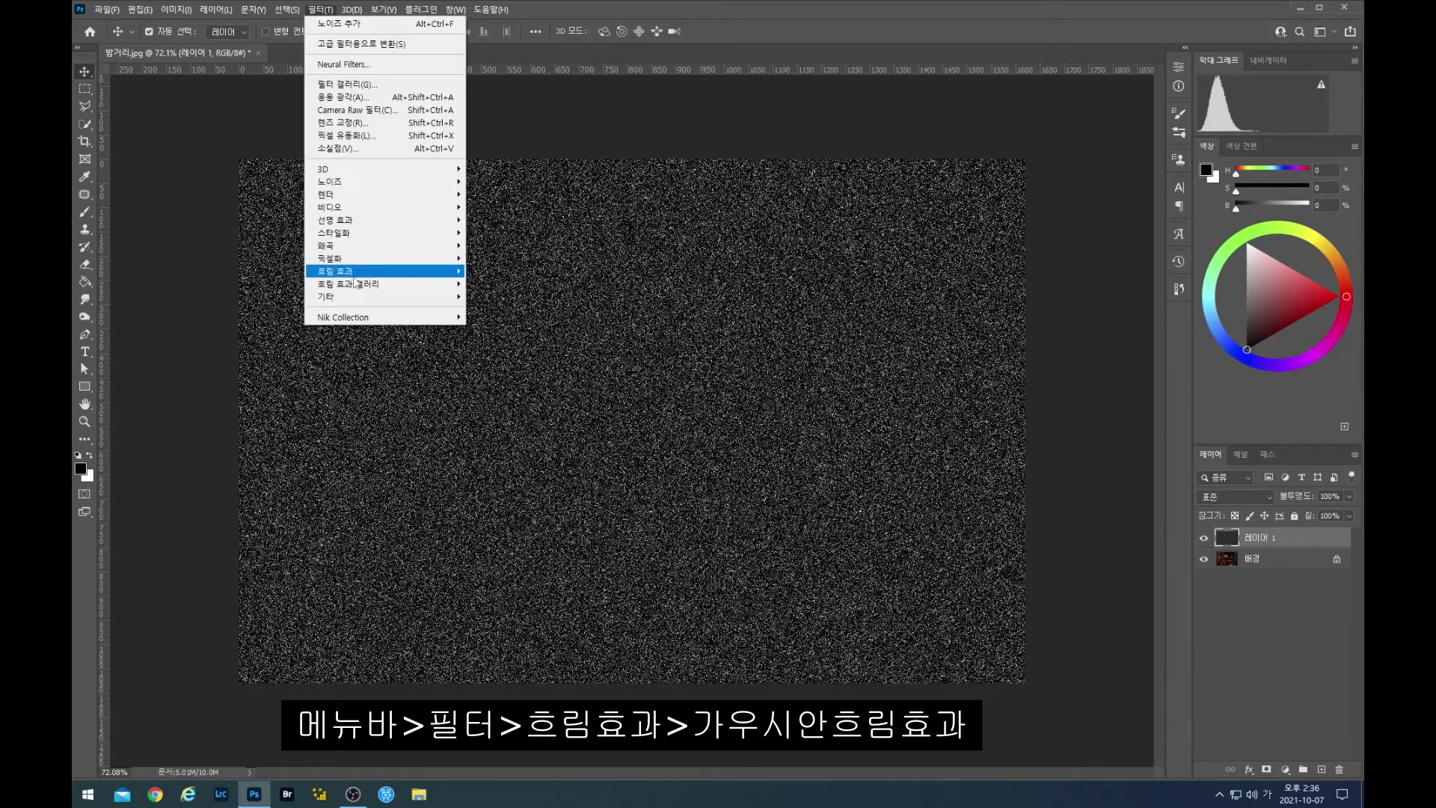
mouse_move(354, 275)
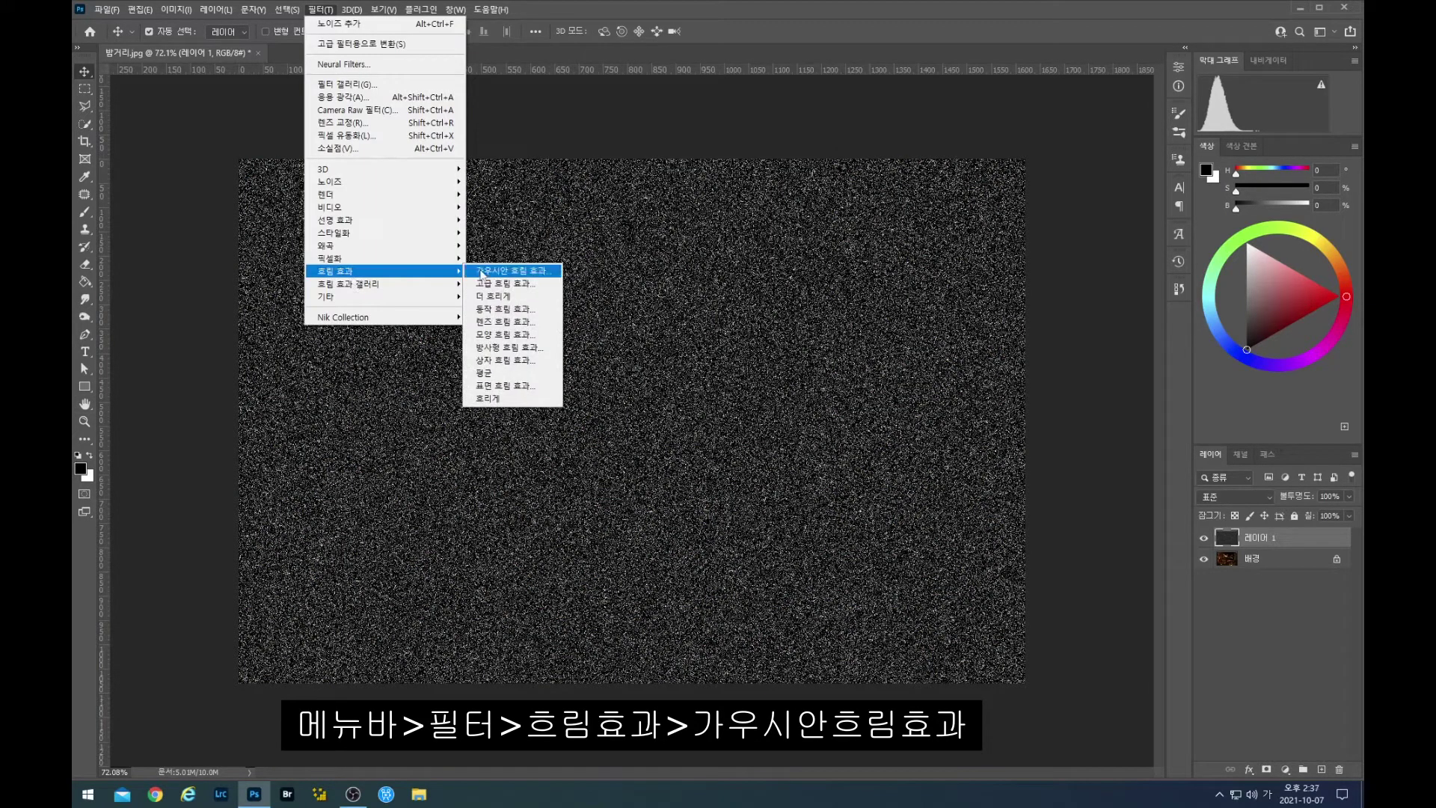
left_click(479, 272)
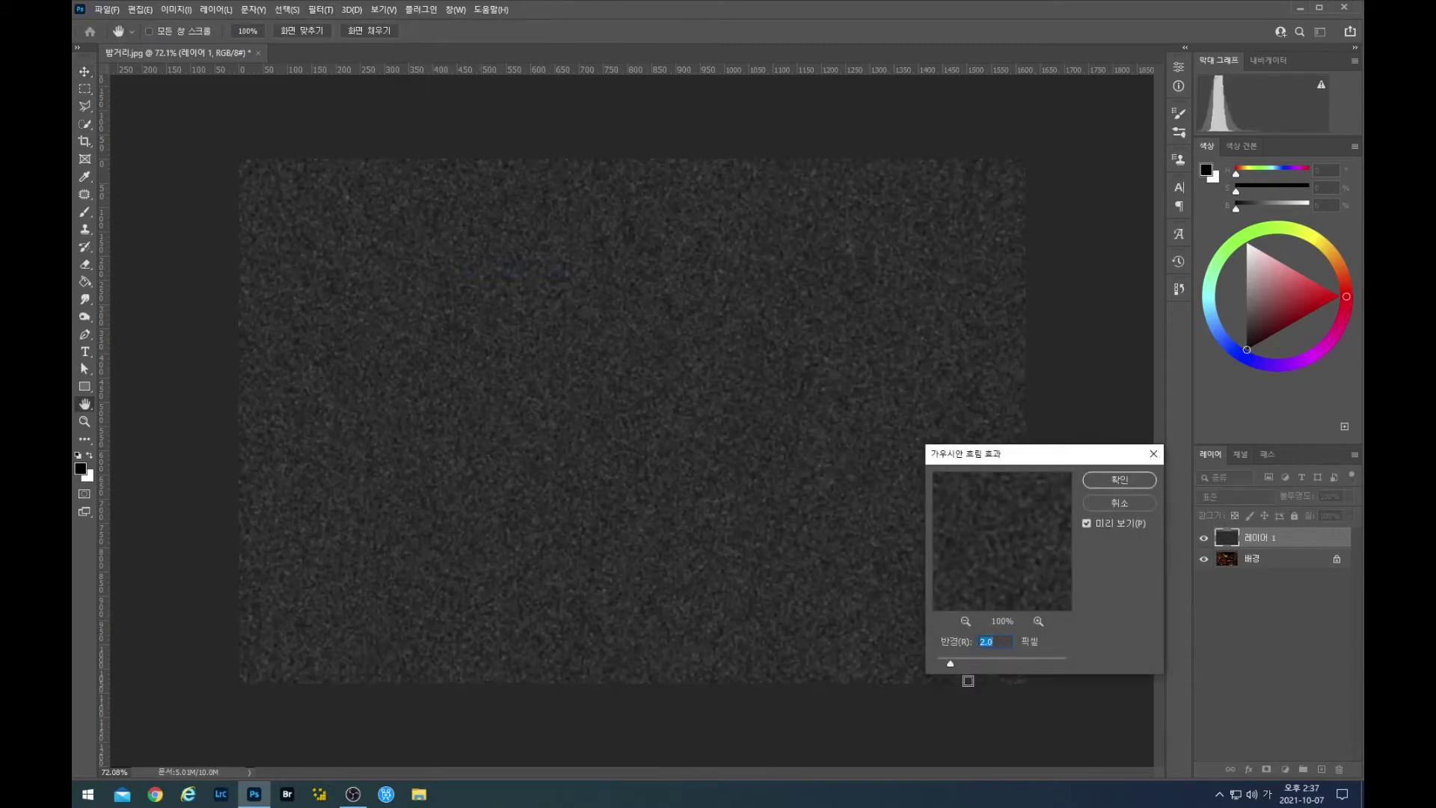
left_click(1112, 479)
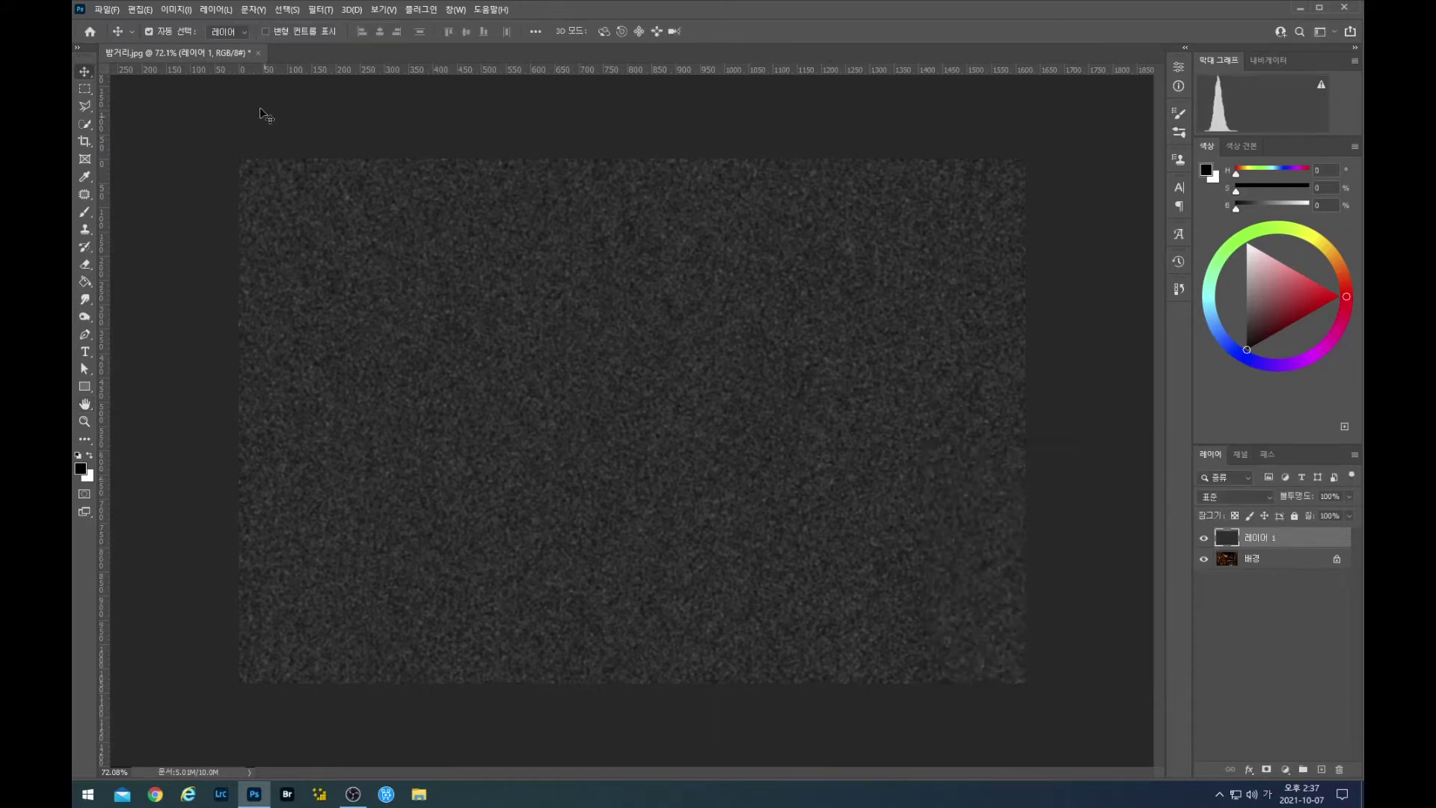
Adjust the Levels of 레이어 1 with black input 60 and a lowered white input to isolate scattered white specks
left_click(177, 10)
mouse_move(223, 45)
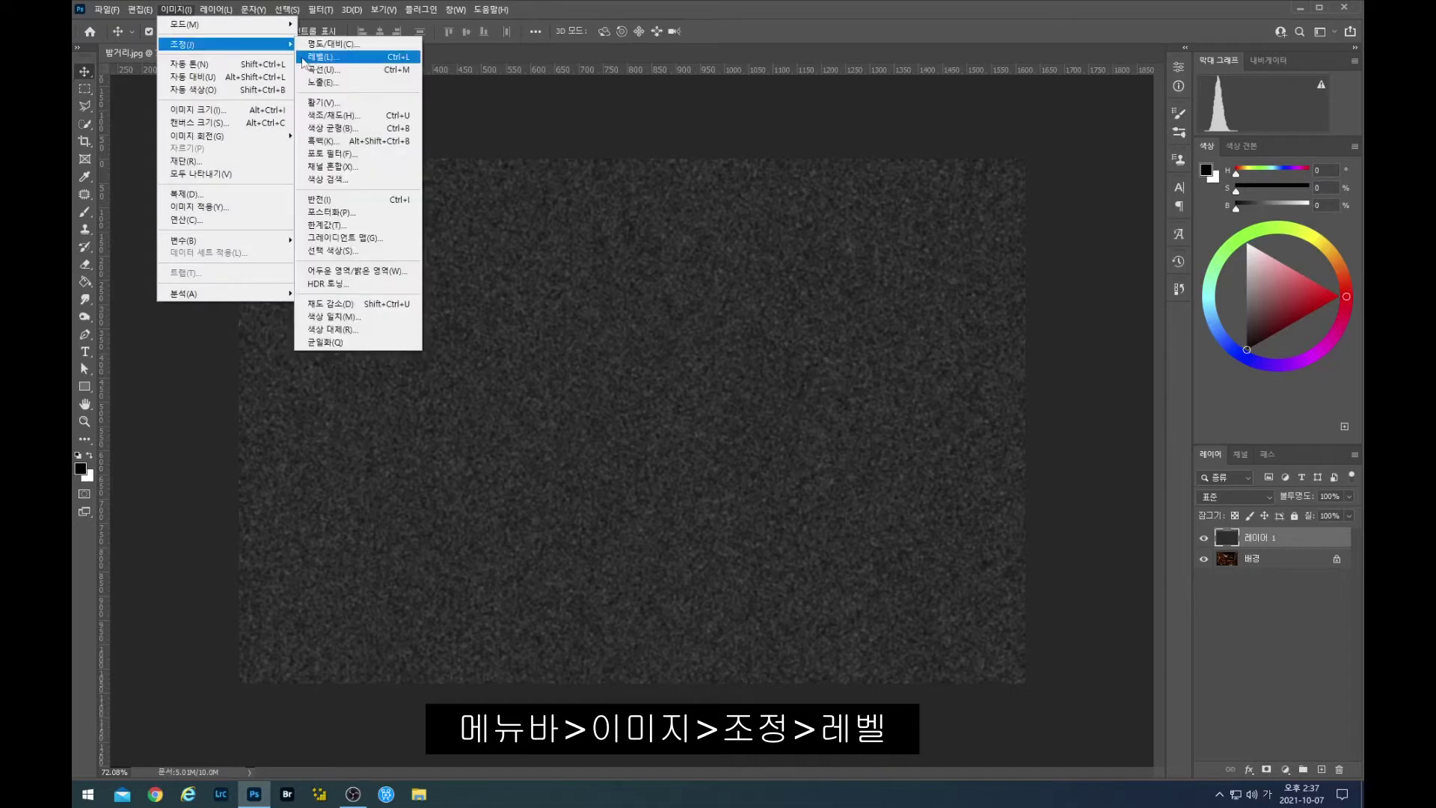
left_click(306, 59)
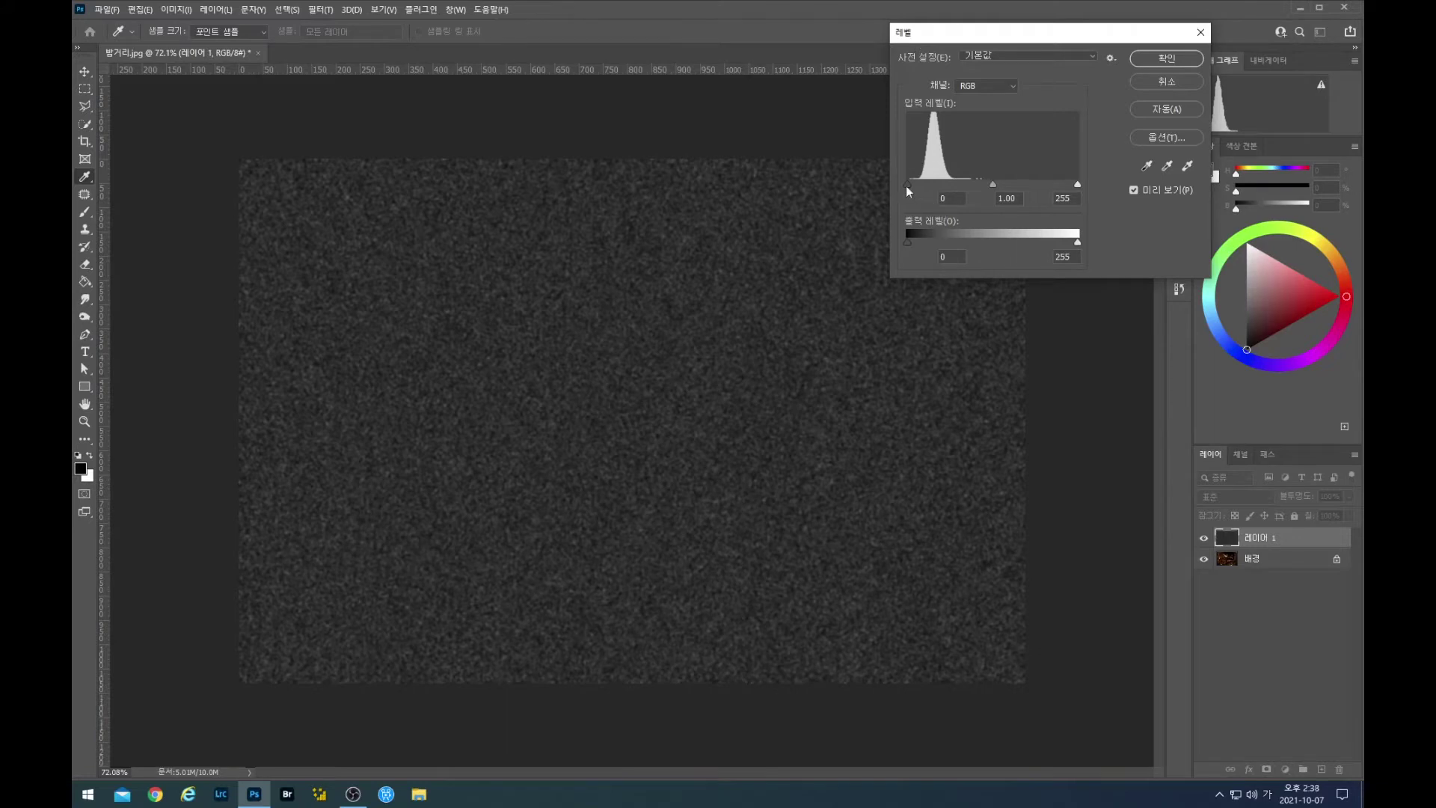
mouse_move(905, 185)
left_mouse_down()
mouse_move(921, 185)
mouse_move(902, 187)
left_mouse_up()
mouse_move(1077, 184)
left_mouse_down()
mouse_move(1016, 184)
mouse_move(1084, 186)
left_mouse_up()
mouse_move(994, 183)
left_mouse_down()
mouse_move(973, 179)
mouse_move(987, 181)
left_mouse_up()
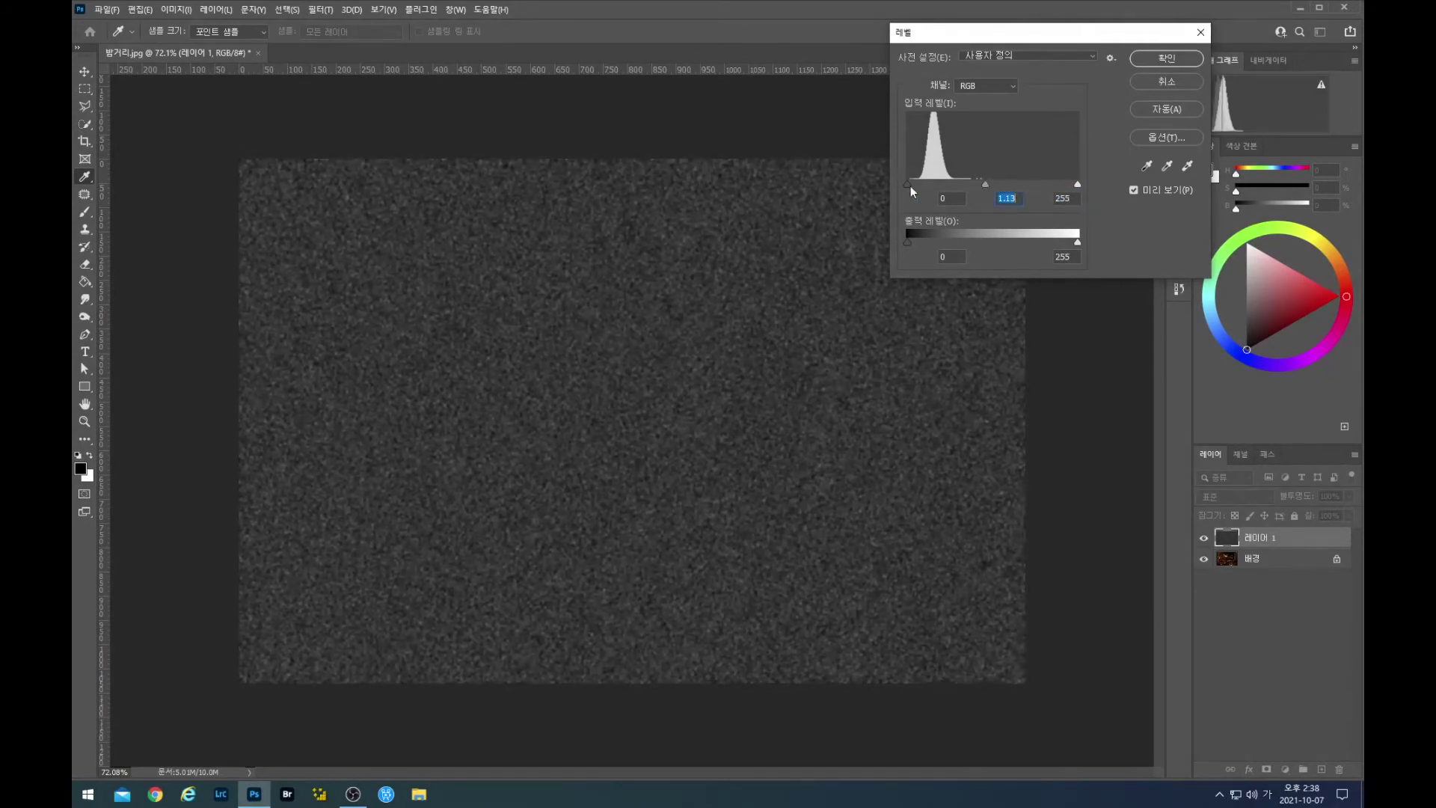
left_click_drag(908, 186, 949, 191)
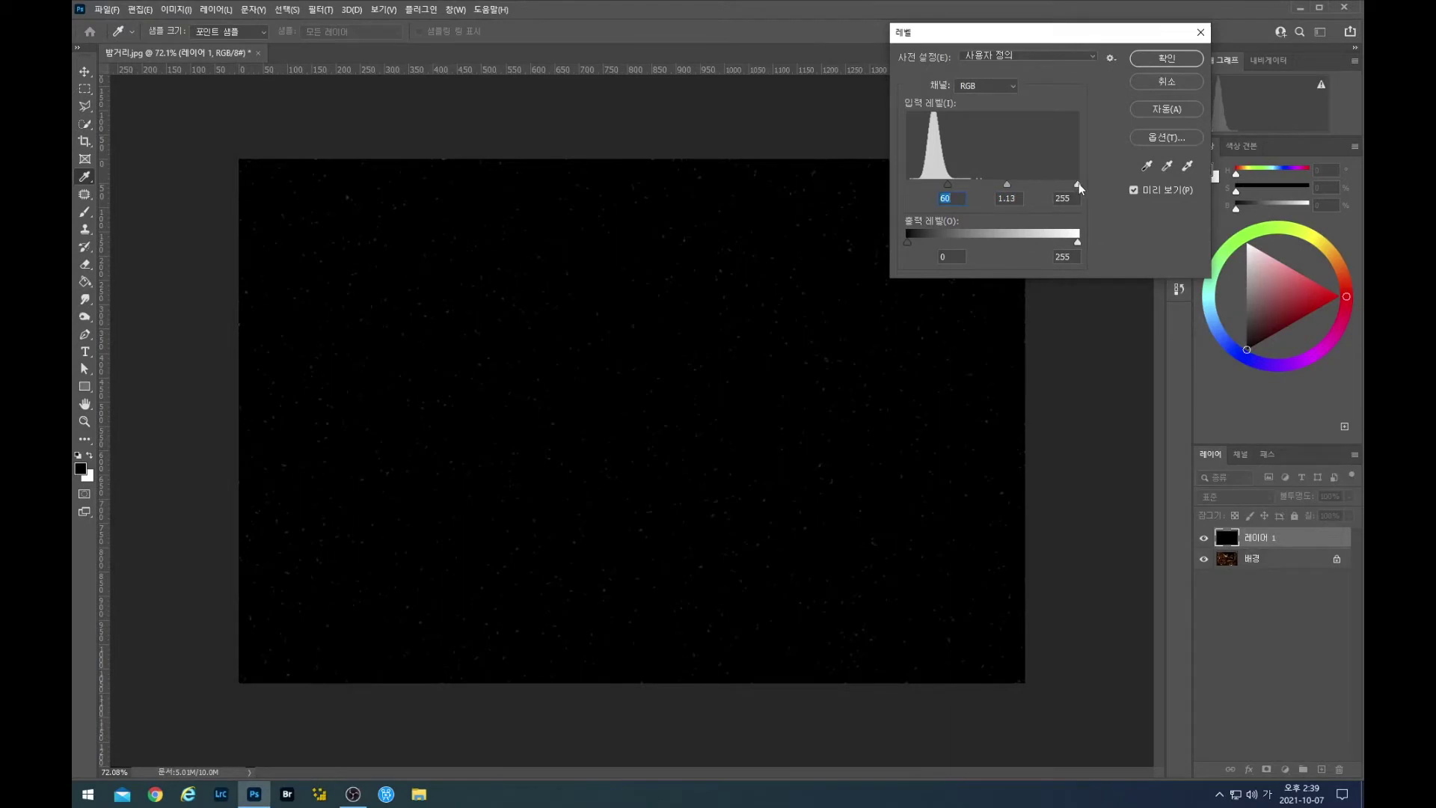
left_click_drag(1079, 184, 988, 180)
key("shift+Tab")
type("3")
left_click(1167, 58)
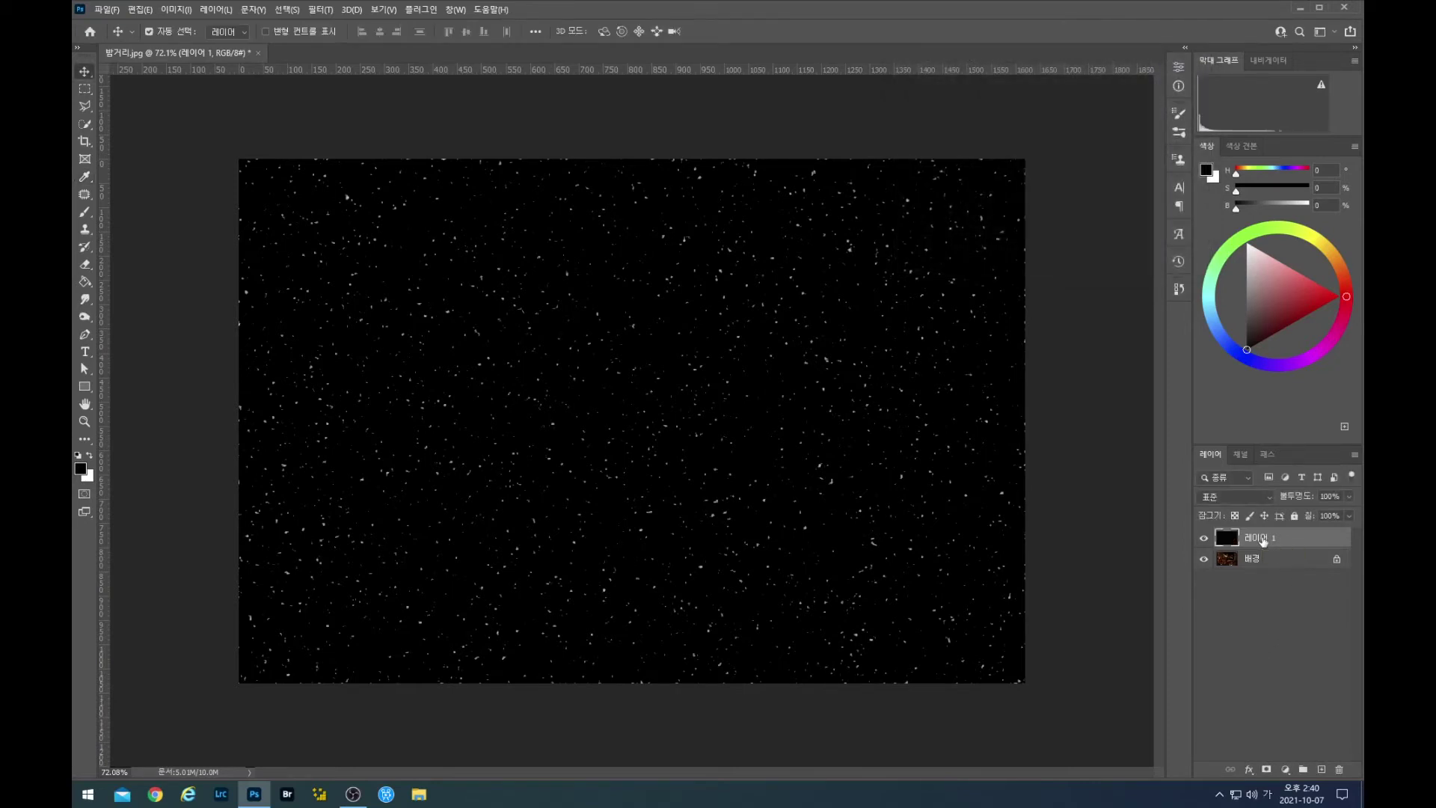
Duplicate the speck layer 레이어 1 and hide the copy, making the original the active layer
key("ctrl+j")
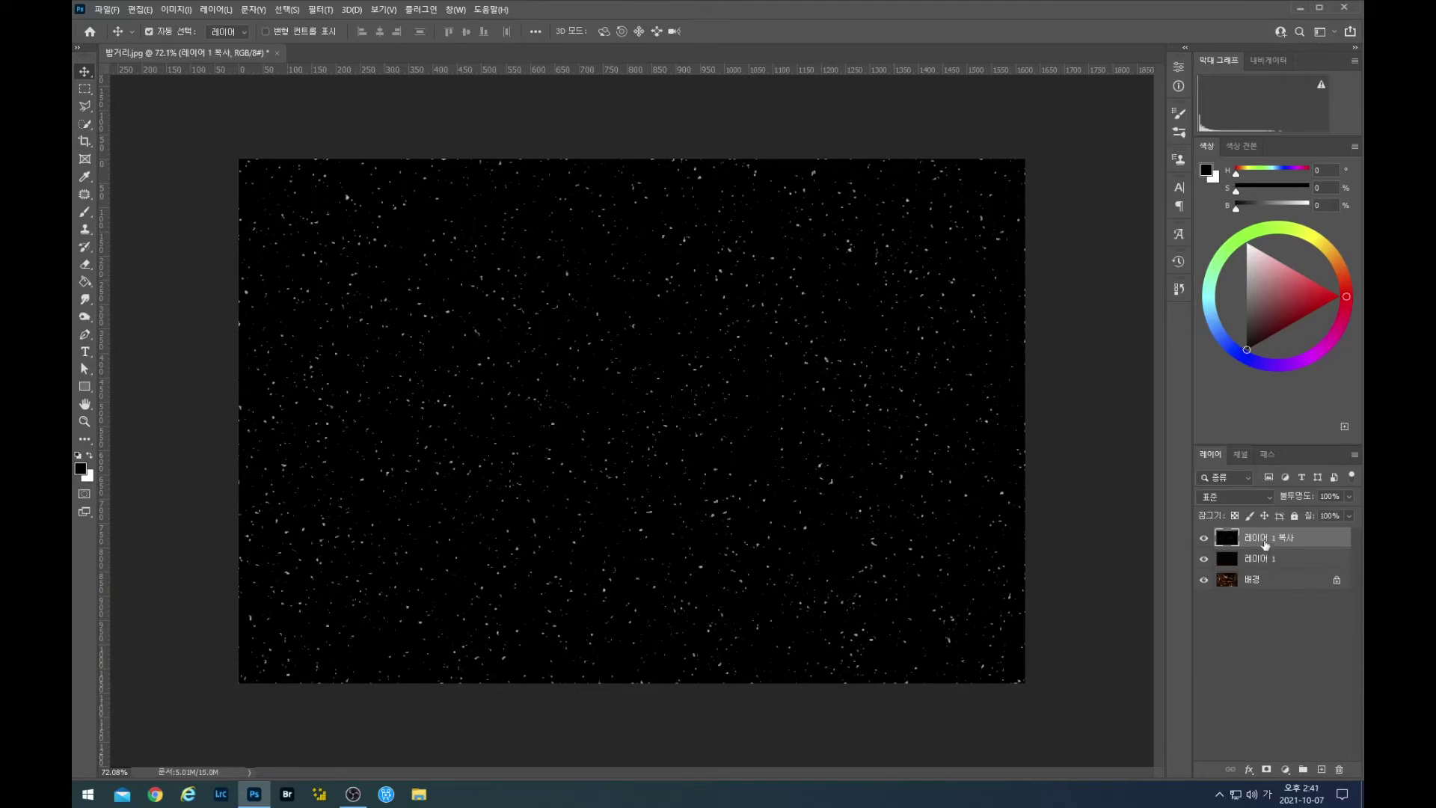
left_click(1204, 538)
left_click(1257, 560)
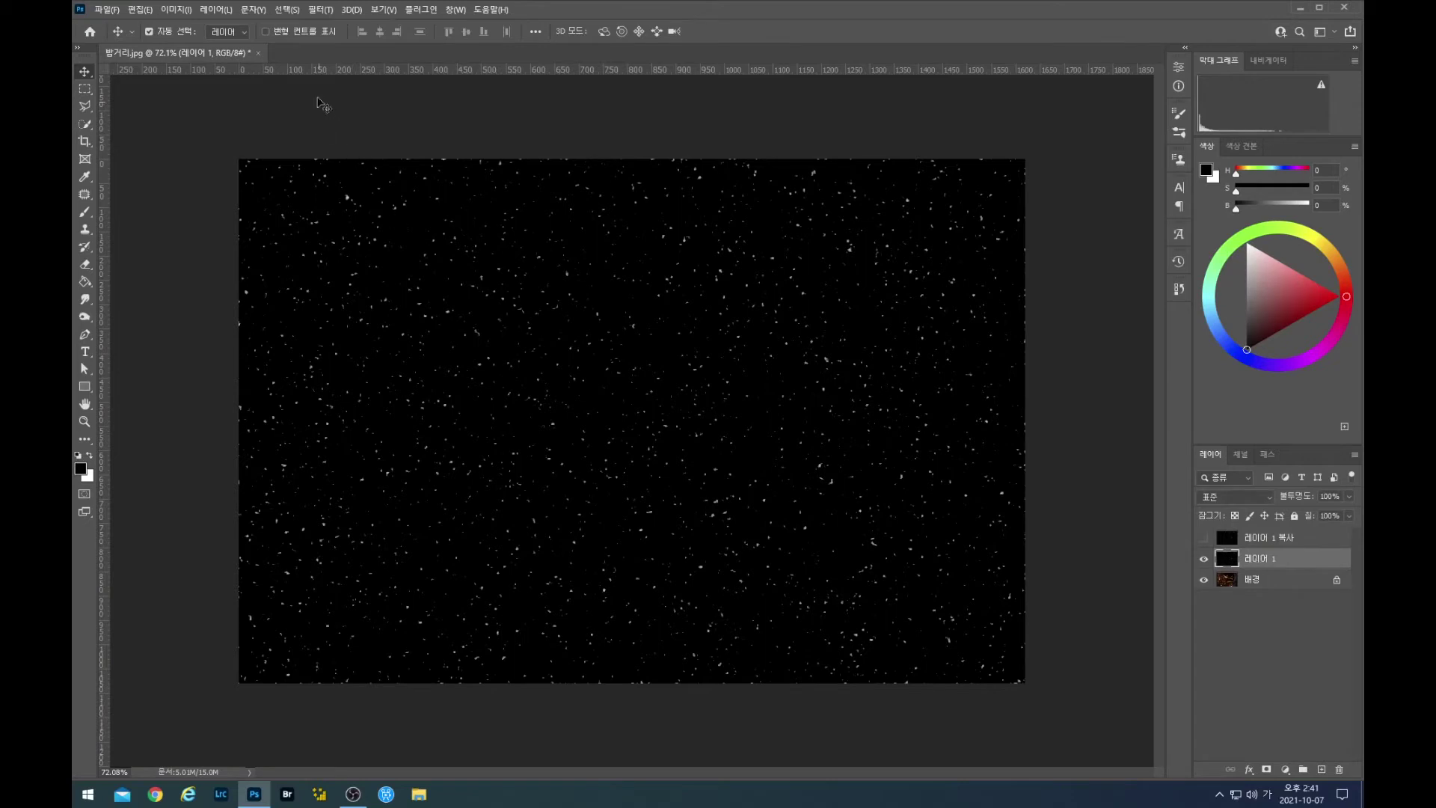
Apply a Motion Blur of 60° and 6 pixels to 레이어 1 and set its blend mode to Screen
left_click(321, 10)
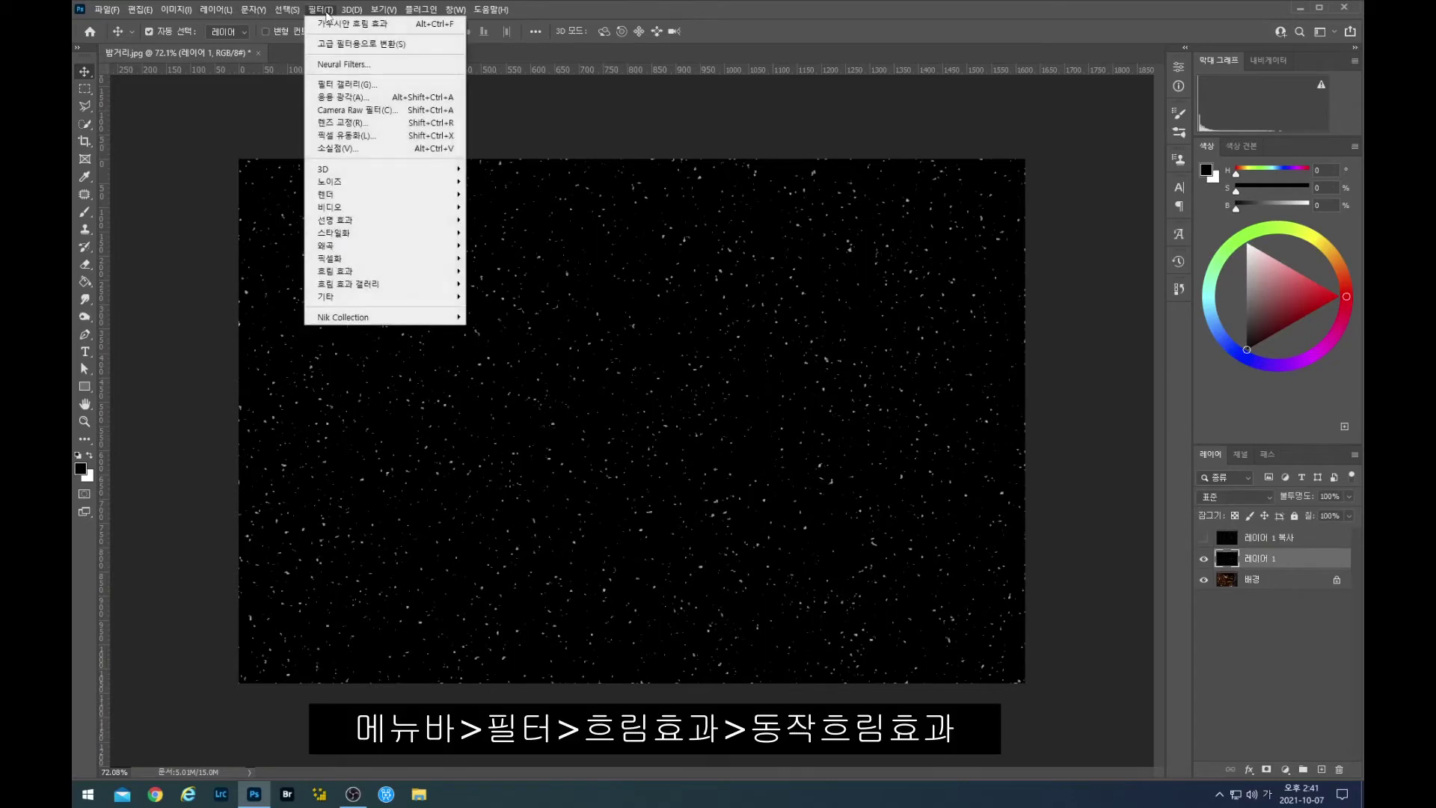
mouse_move(365, 271)
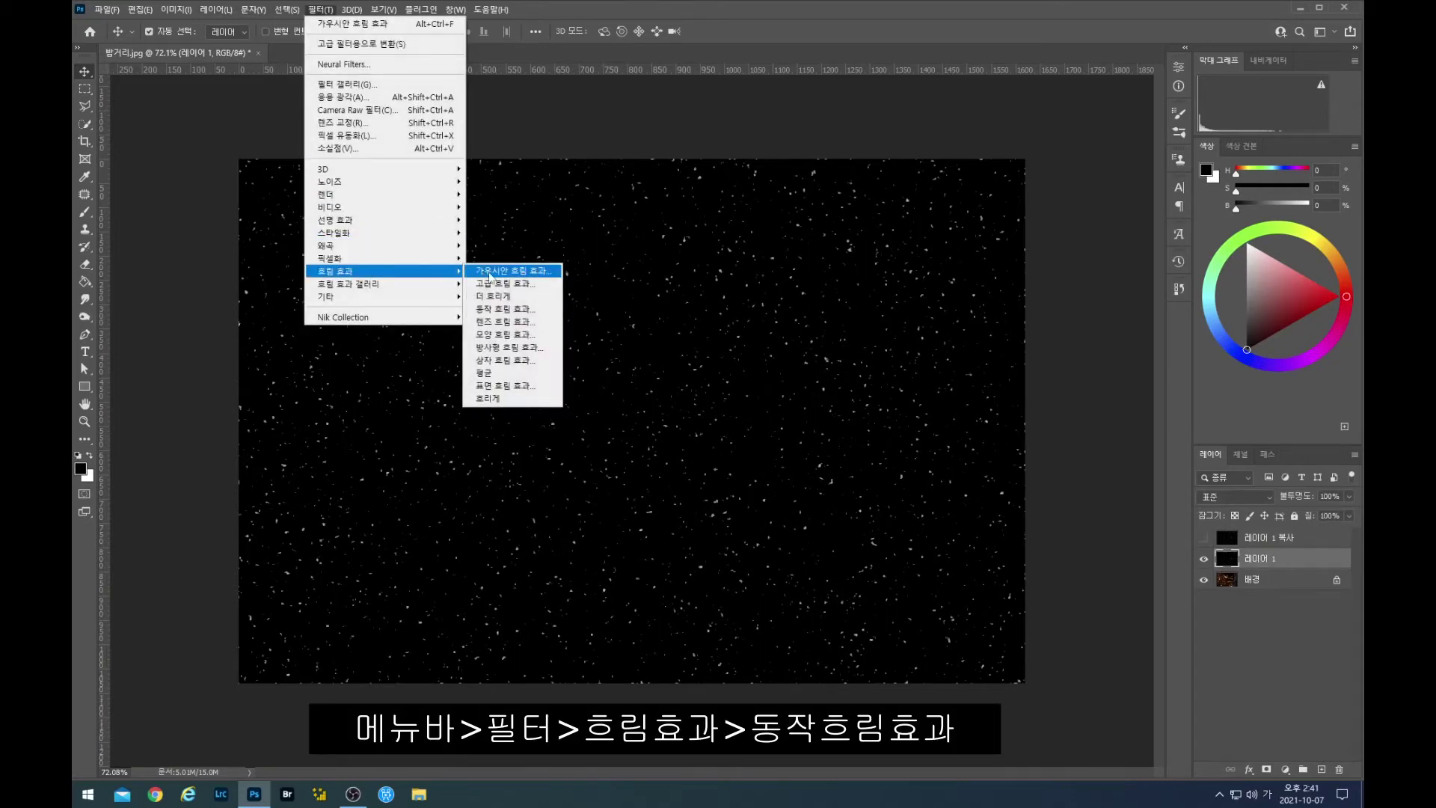
left_click(488, 313)
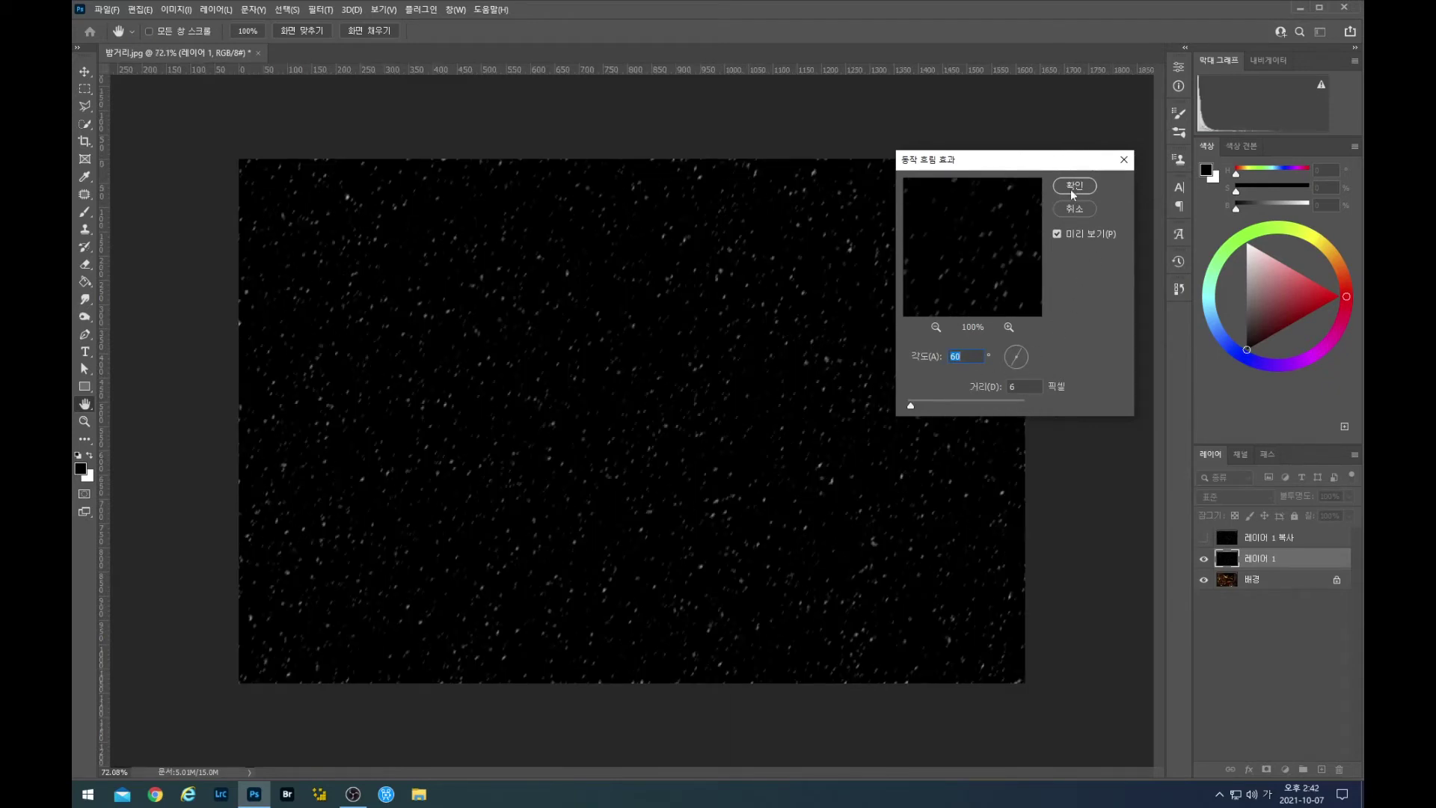
left_click(1075, 186)
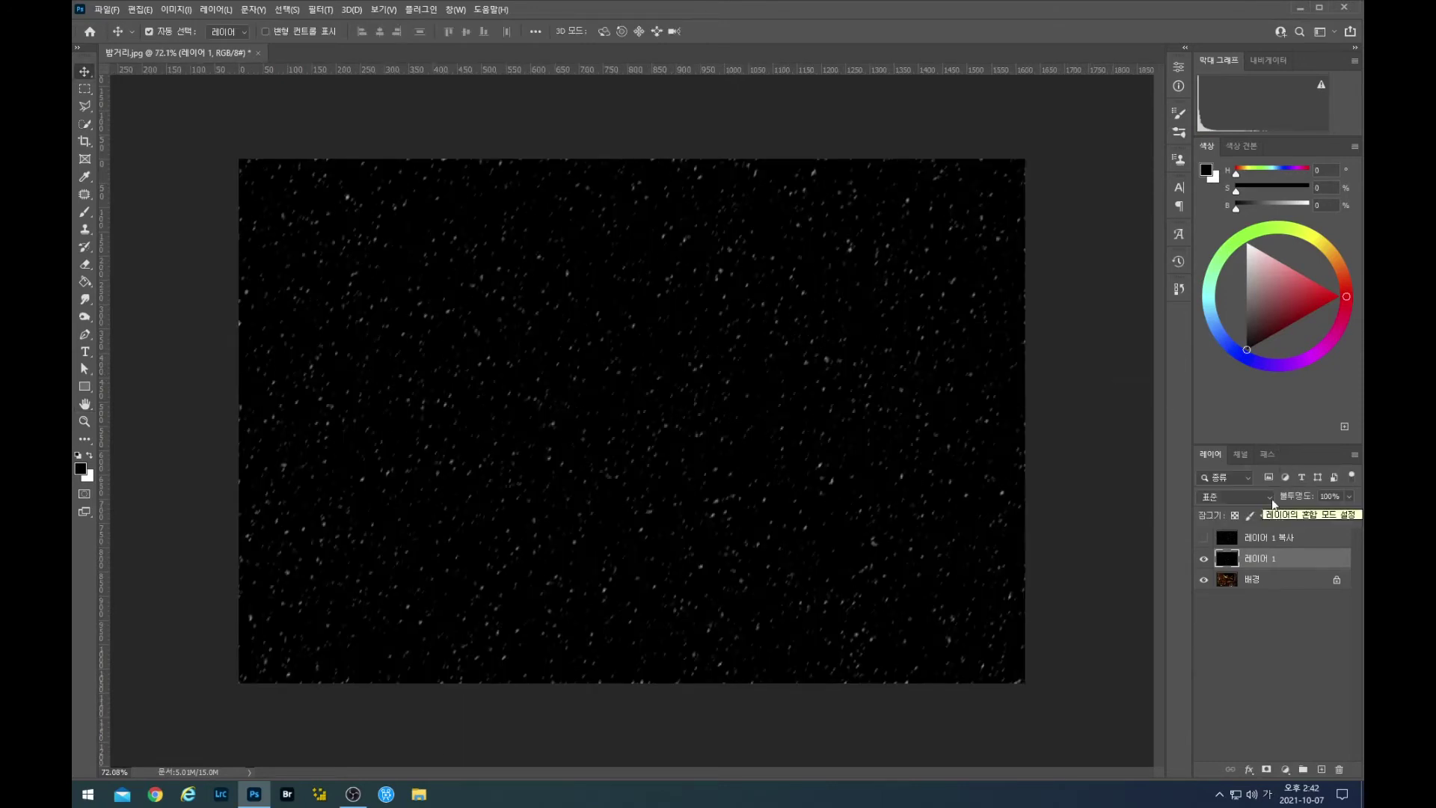
left_click(1270, 496)
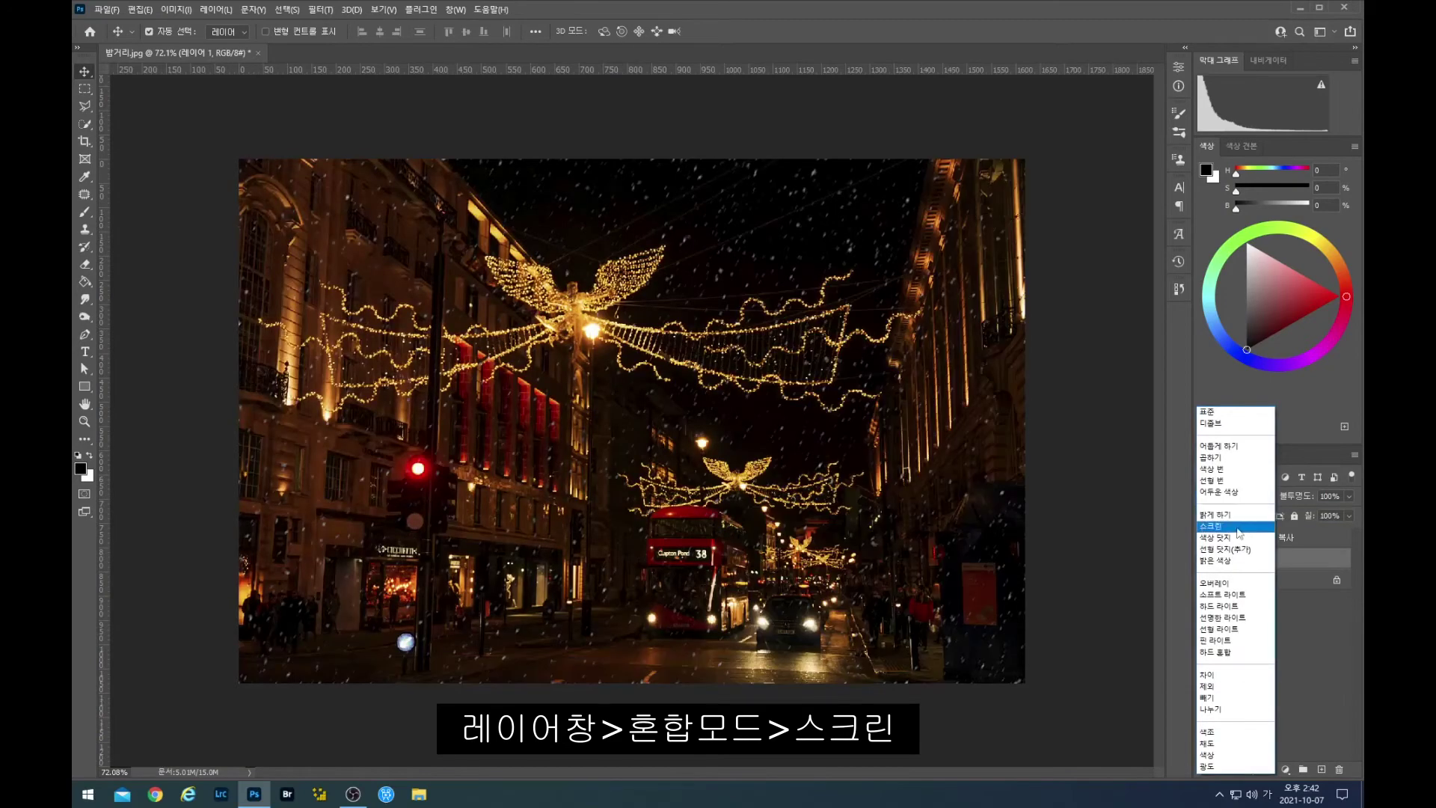
left_click(1250, 527)
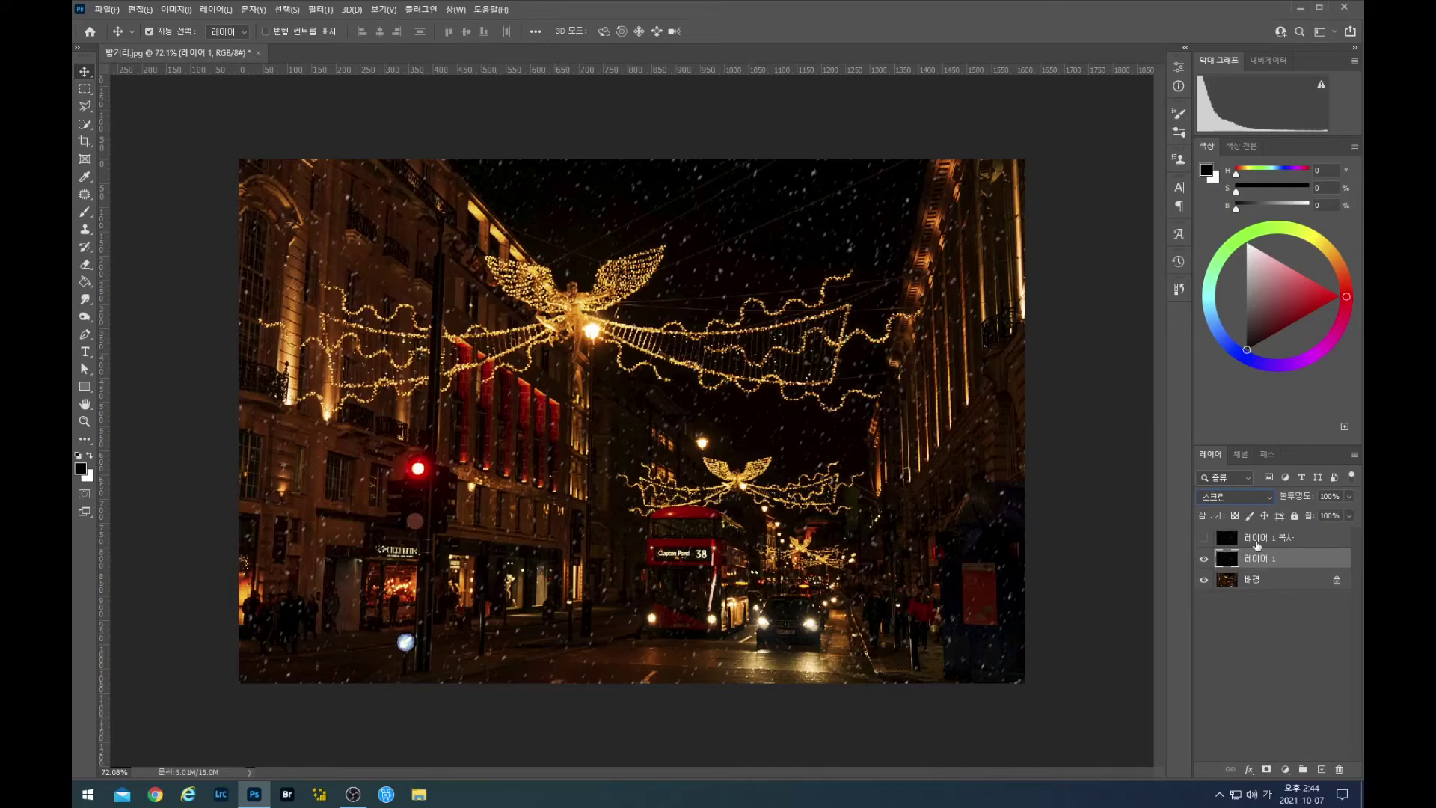
Show the duplicate layer and scale it up beyond the canvas to about 272% width and 277% height for larger snowflakes
left_click(1204, 540)
left_click(1262, 540)
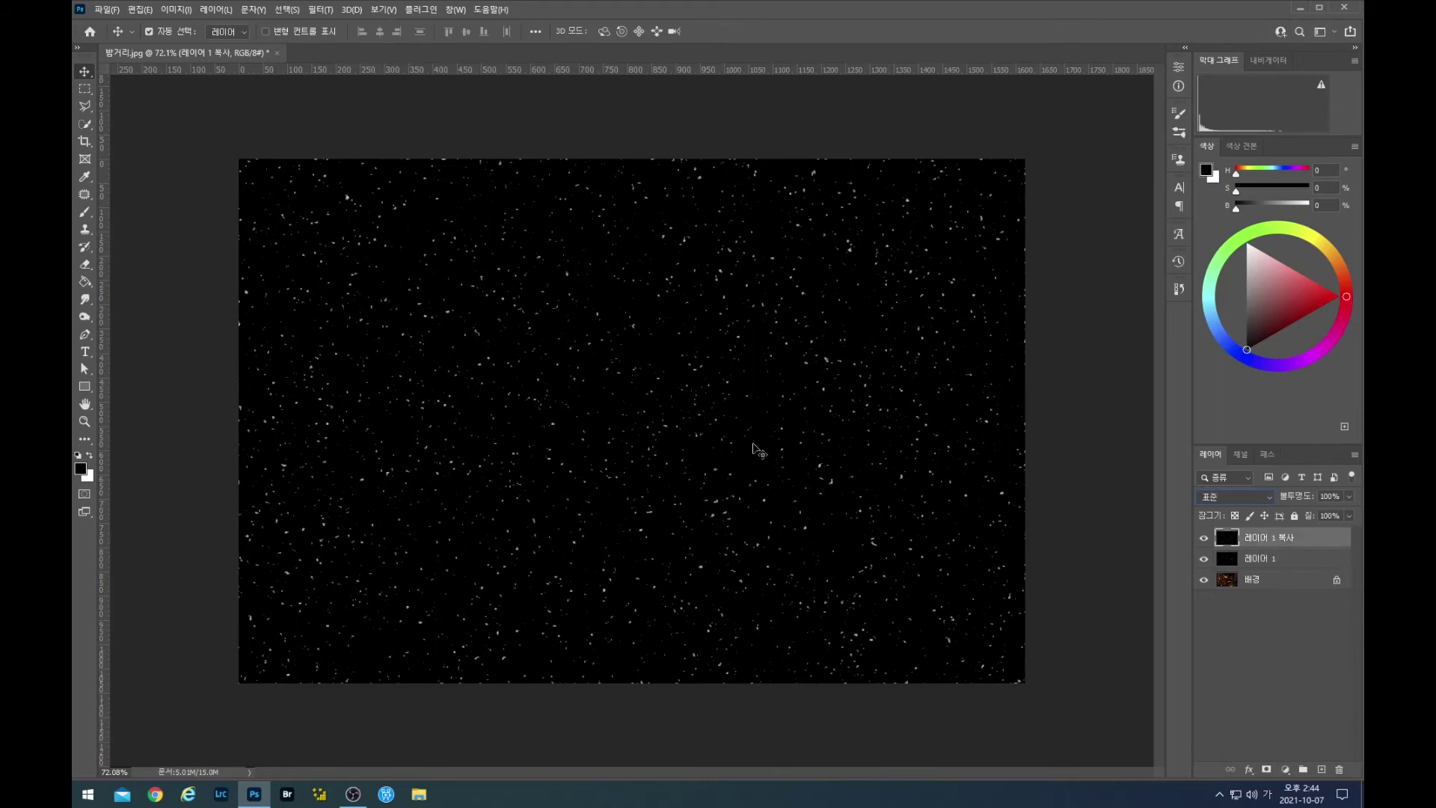
scroll(756, 448, "down", 5)
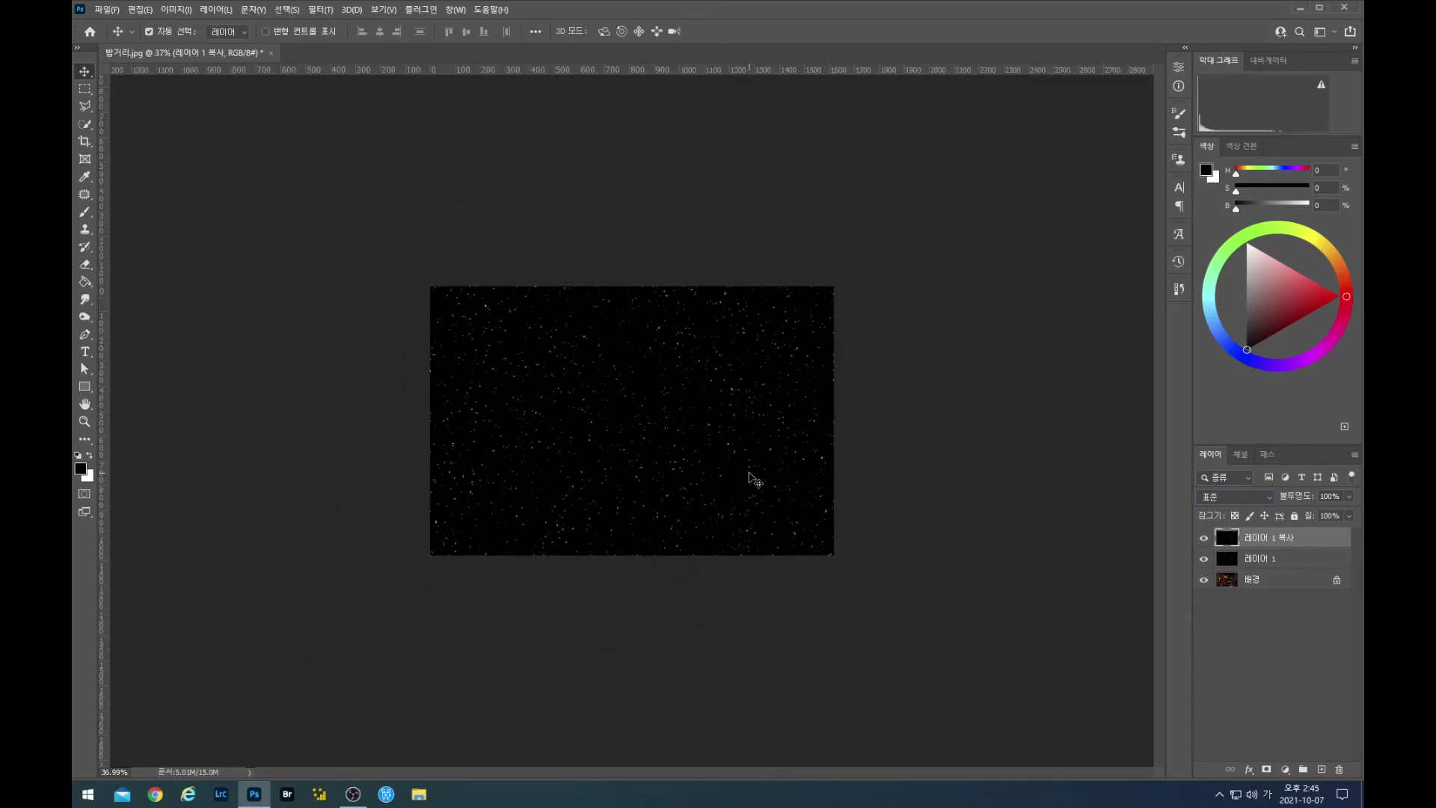
key("ctrl+t")
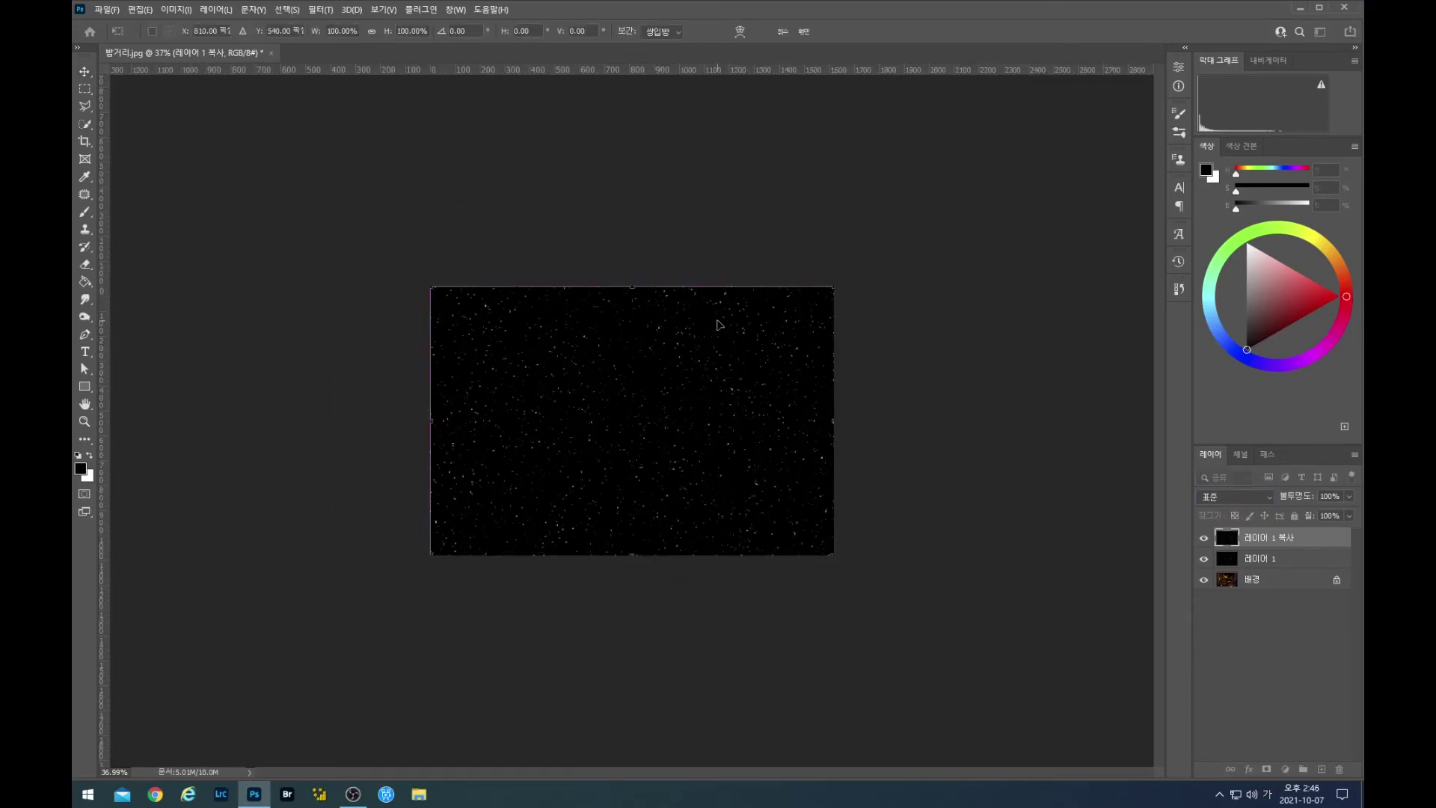
left_click_drag(632, 286, 644, 48)
left_click_drag(635, 554, 612, 771)
left_click_drag(430, 424, 139, 476)
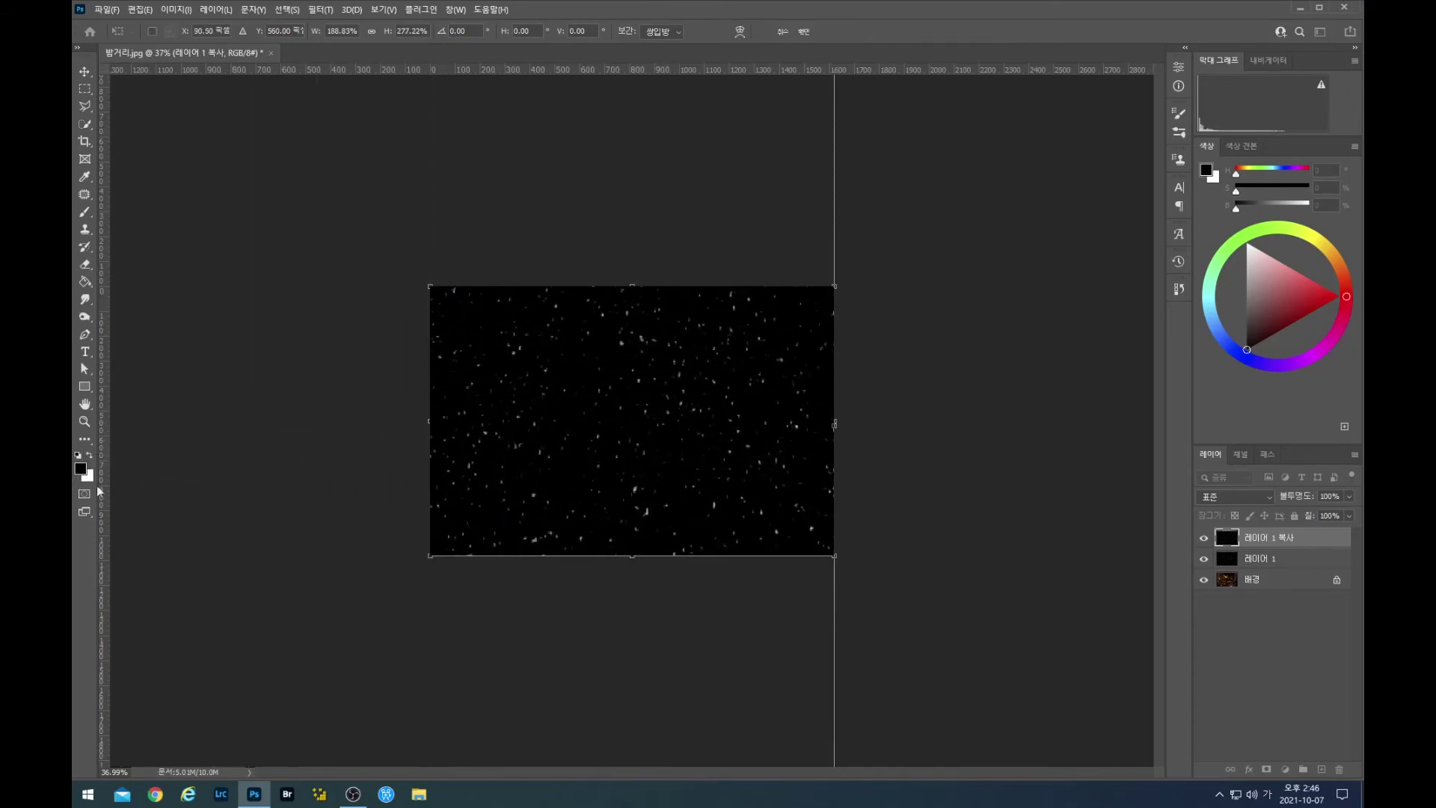
left_click_drag(832, 427, 1179, 464)
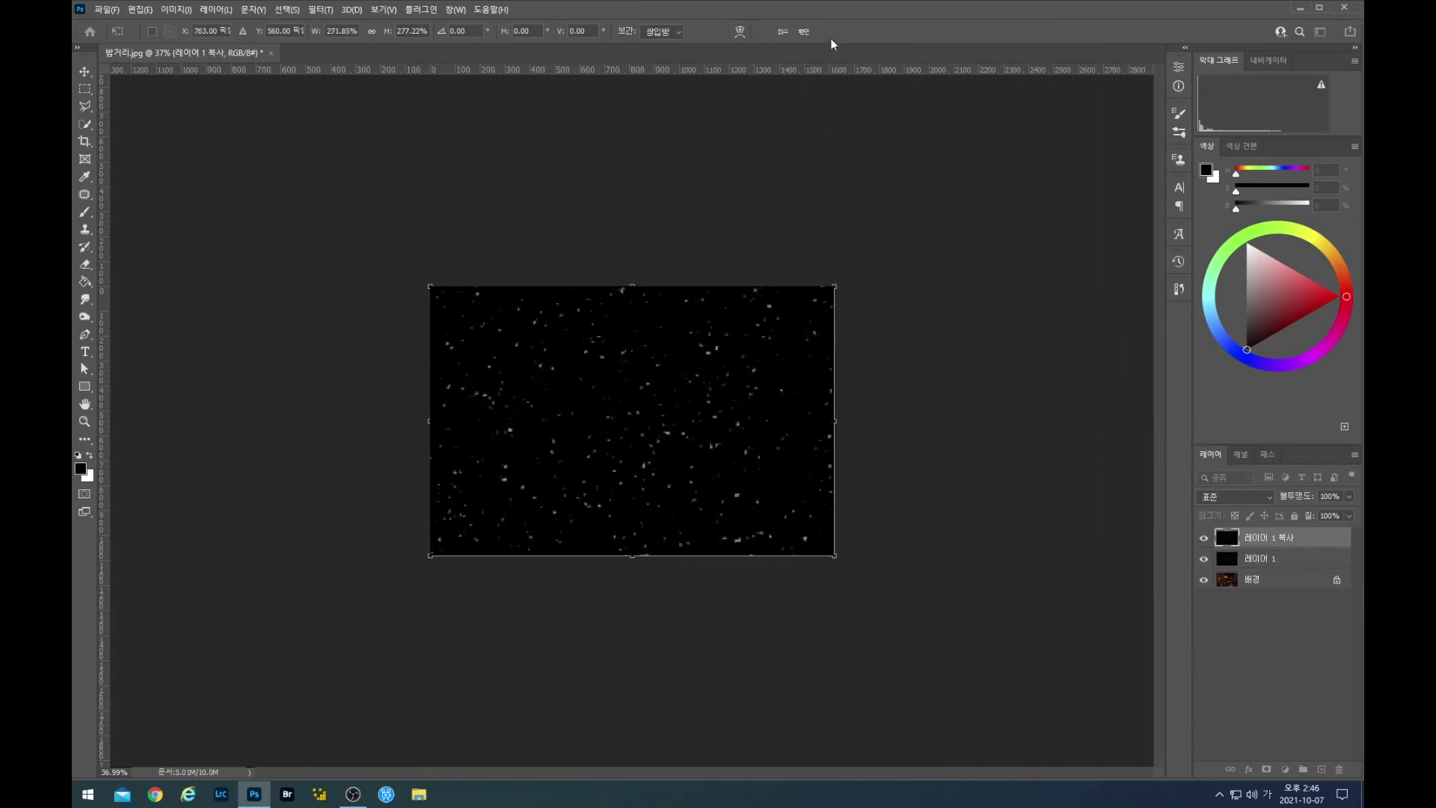
left_click(807, 31)
scroll(632, 421, "up", 4)
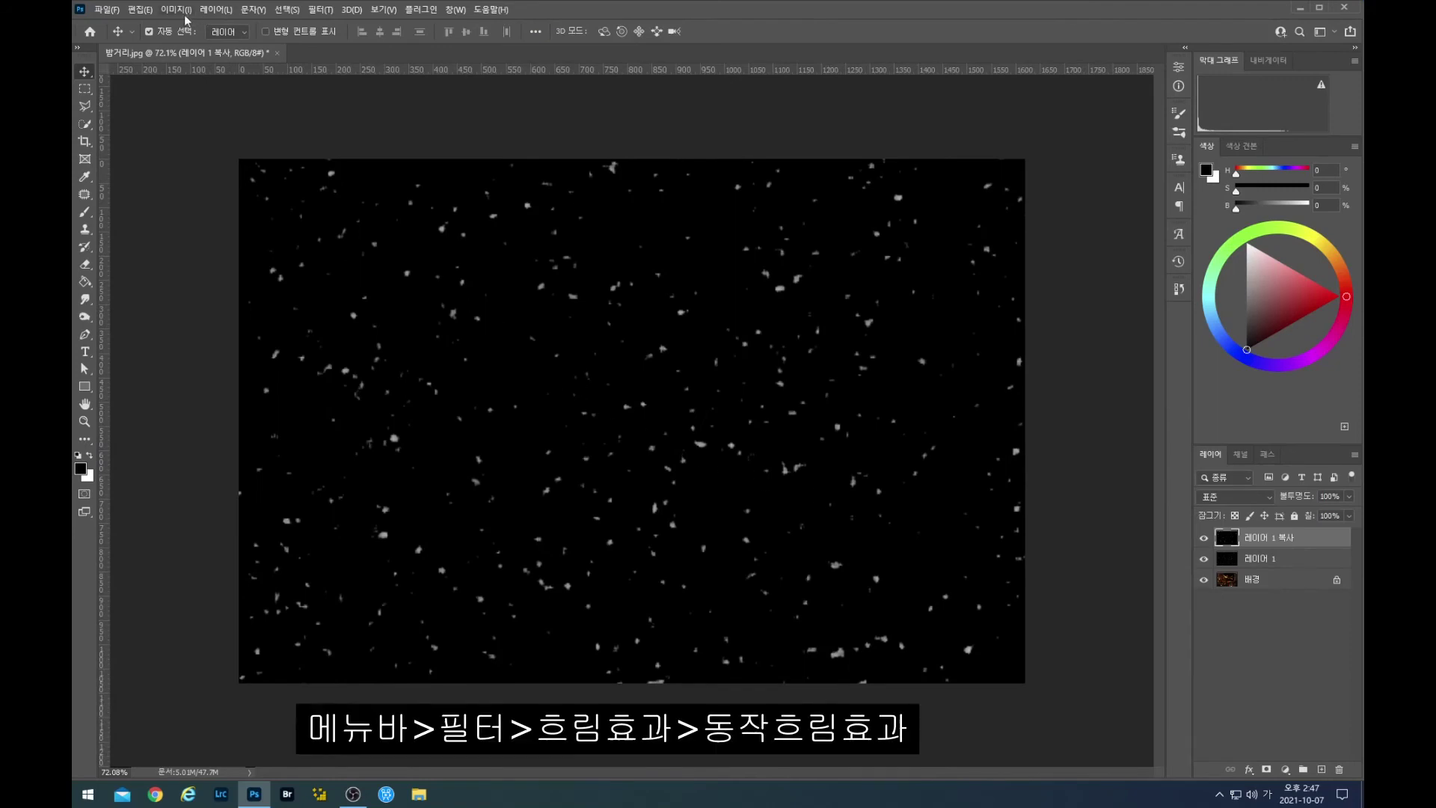
Apply a Motion Blur of 60° and 6 pixels to the enlarged copy and set its blend mode to Screen
left_click(322, 9)
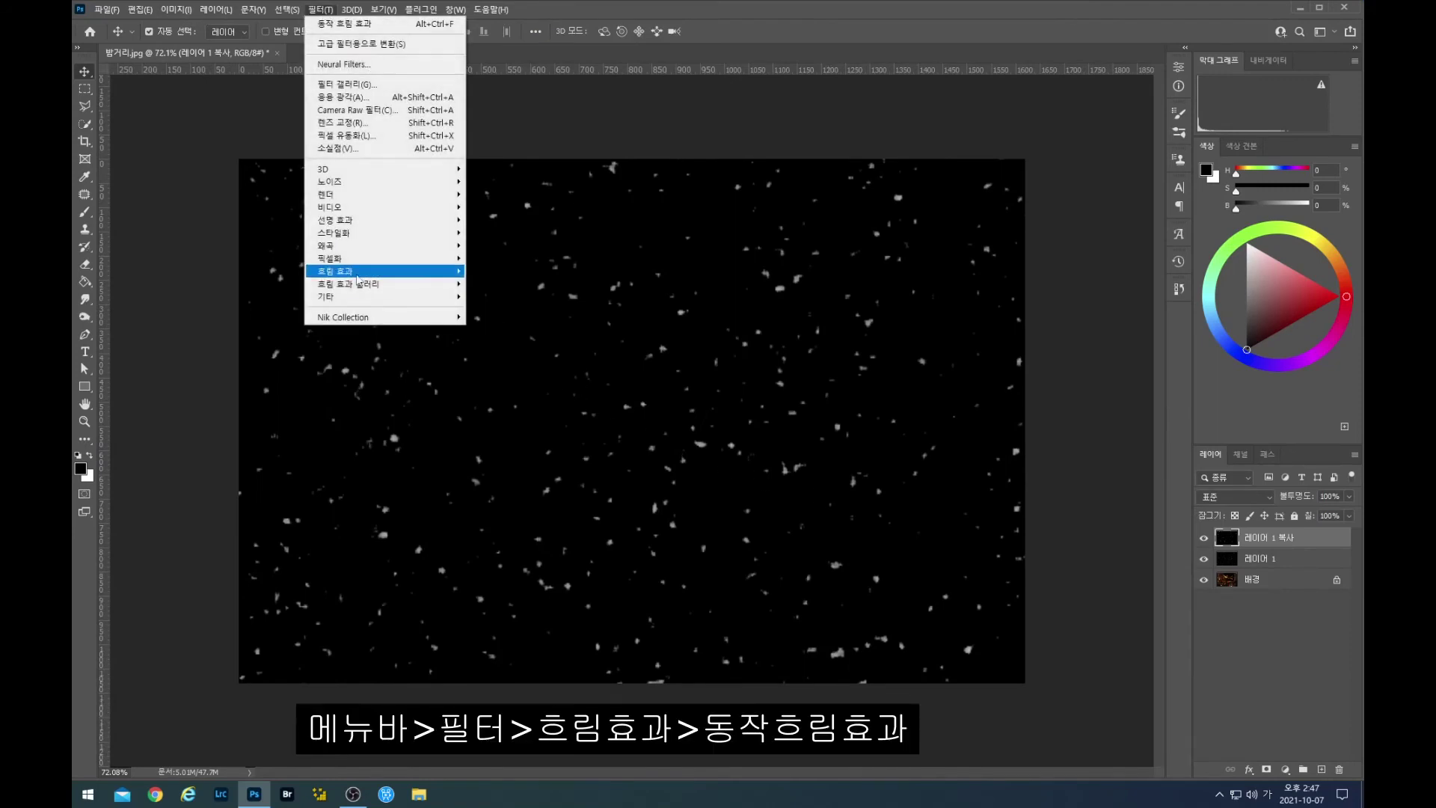
mouse_move(365, 275)
left_click(495, 310)
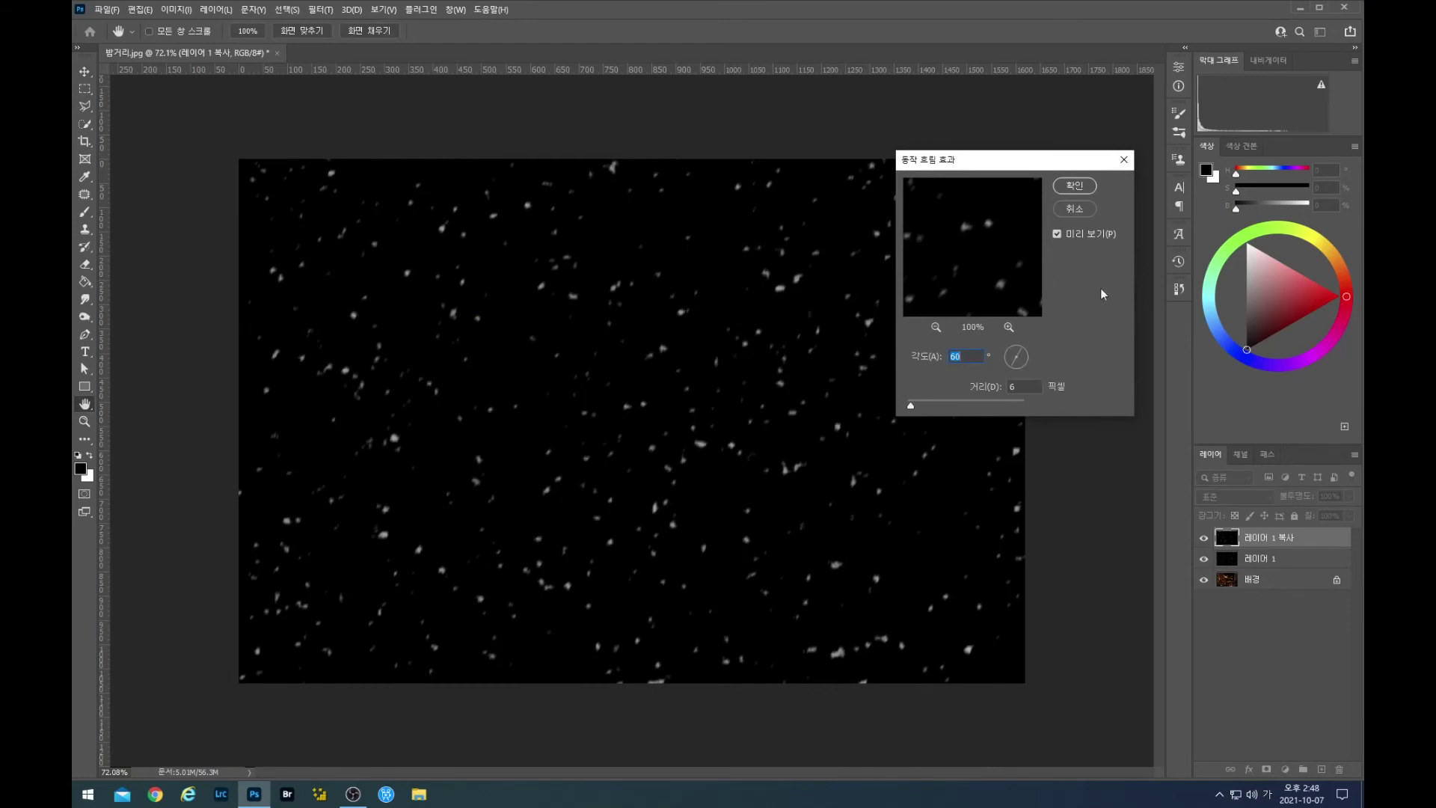
left_click(1082, 193)
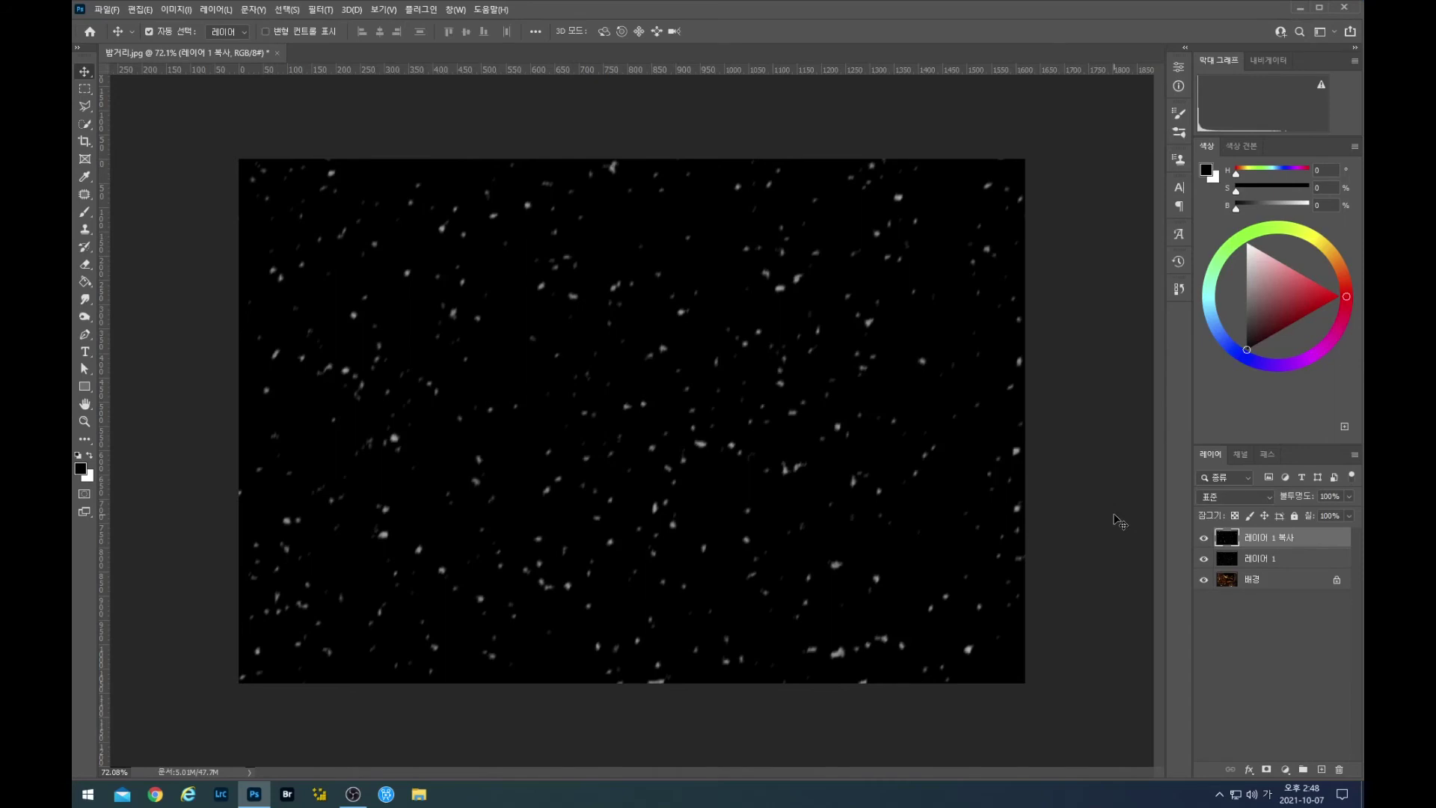
left_click(1268, 496)
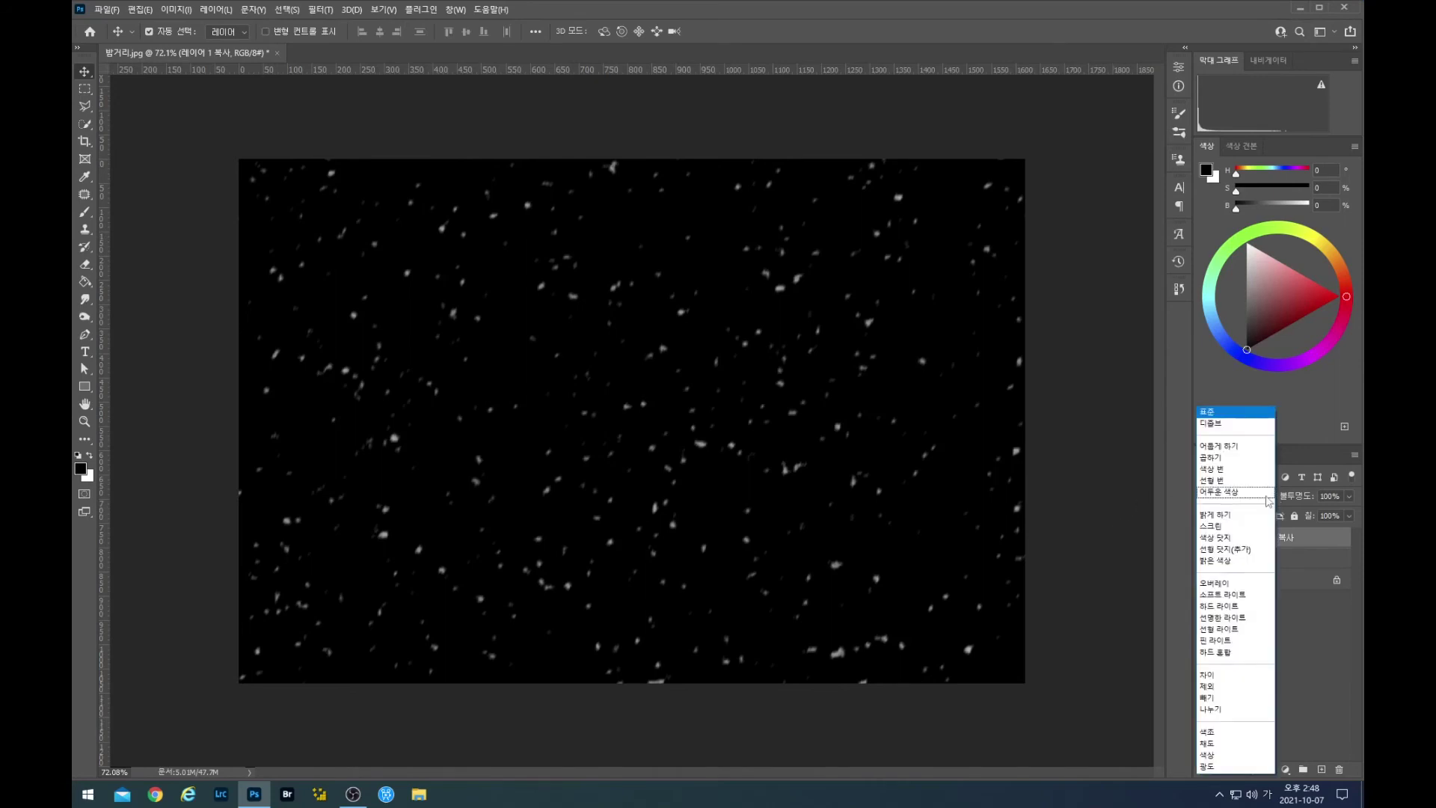
left_click(1223, 529)
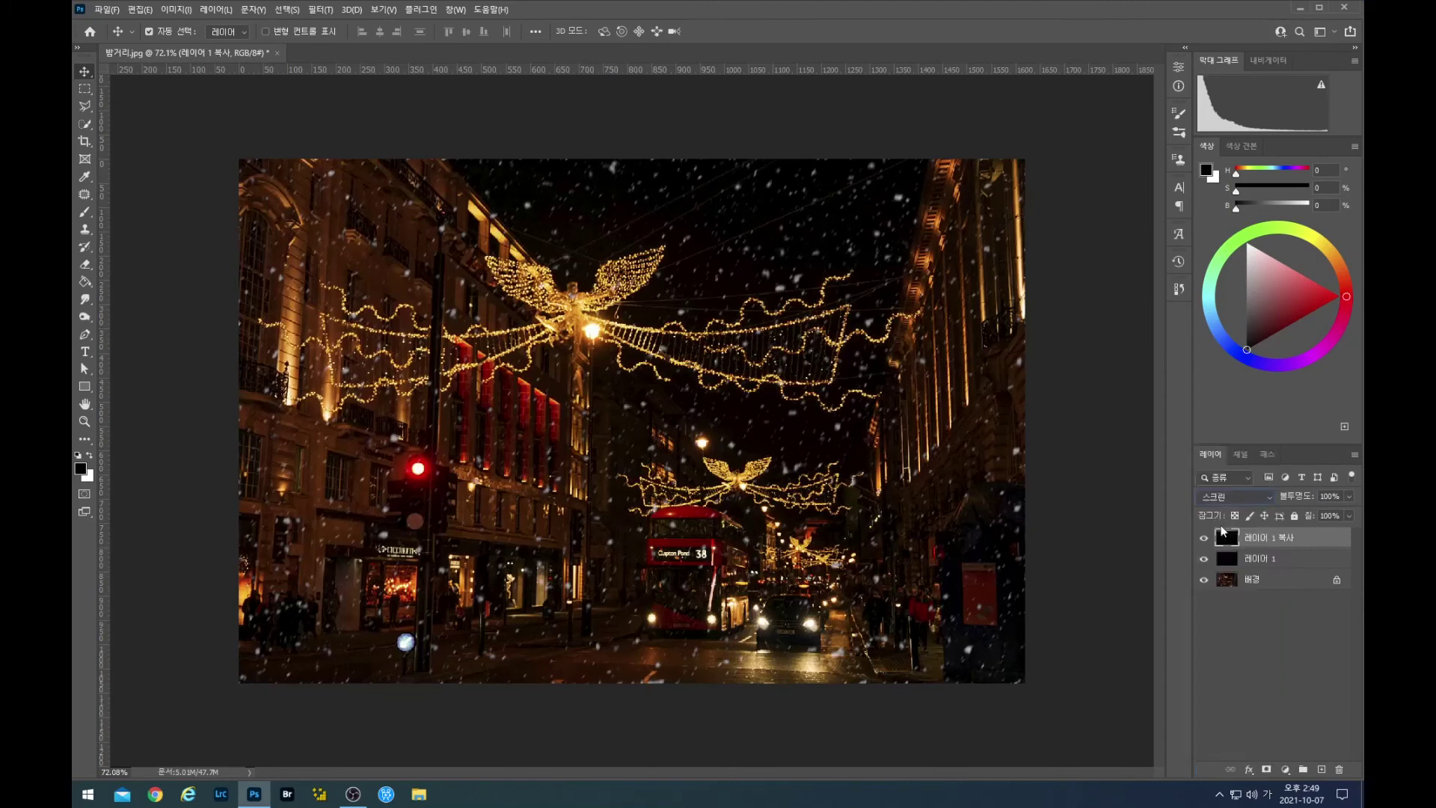